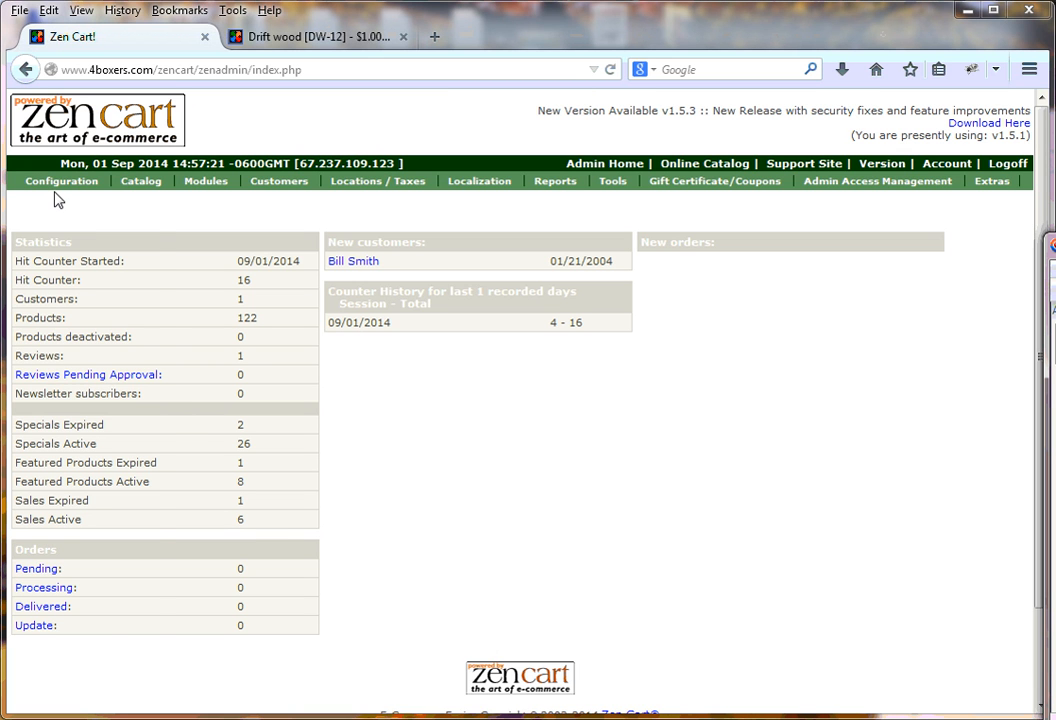
Show the Configuration dropdown of setting groups from the admin dashboard's green bar
mouse_move(56, 184)
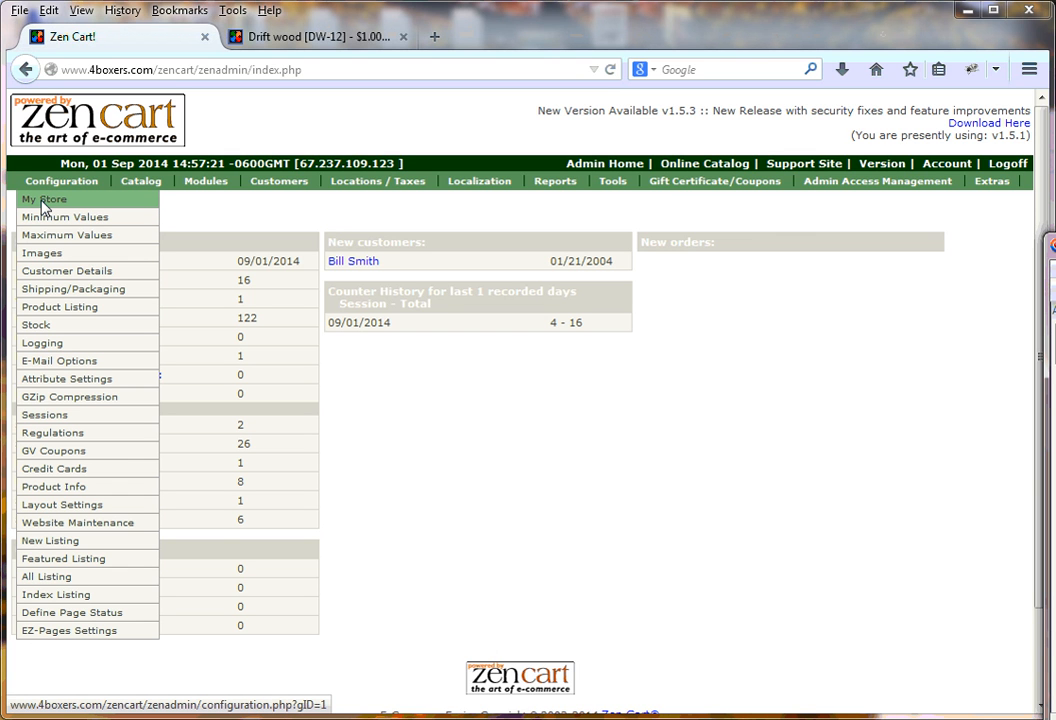
Open Configuration > My Store and resave the Store Name unchanged as 'My Store'
click(44, 203)
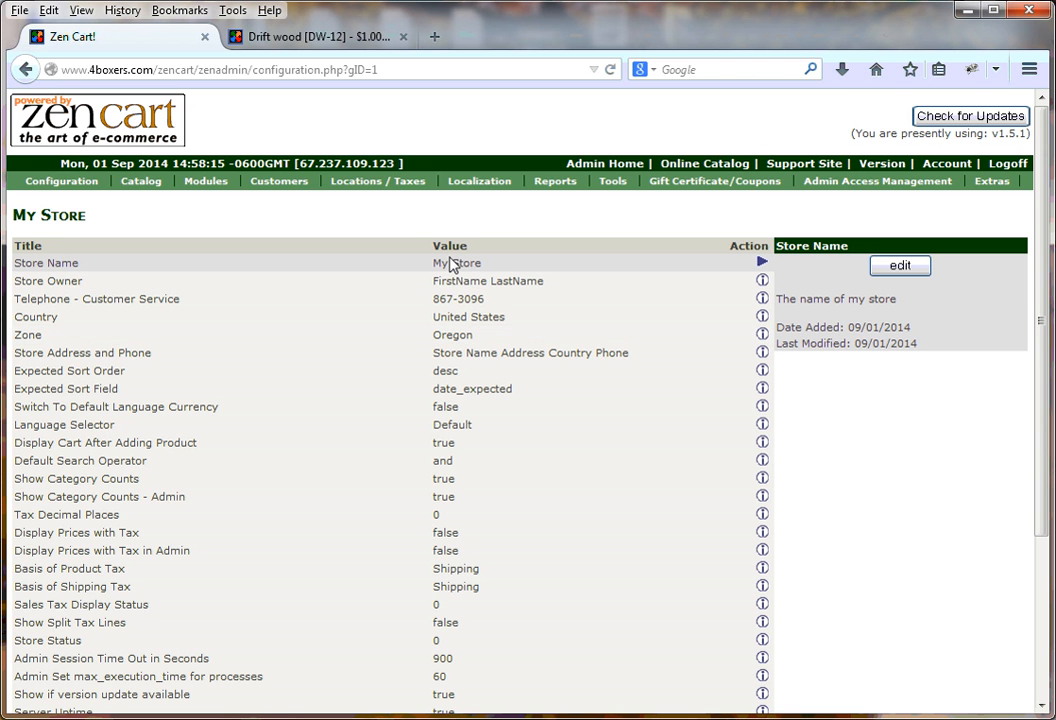
click(897, 268)
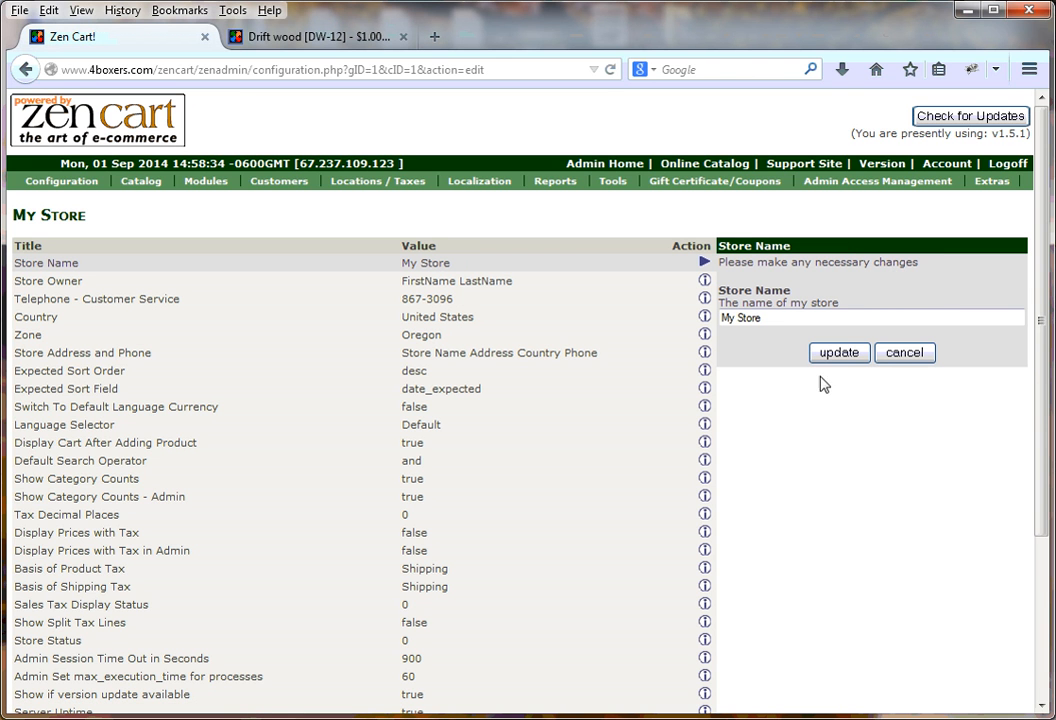
click(762, 318)
drag(762, 320, 727, 330)
double_click(771, 318)
click(771, 318)
click(771, 318)
click(771, 321)
triple_click(773, 321)
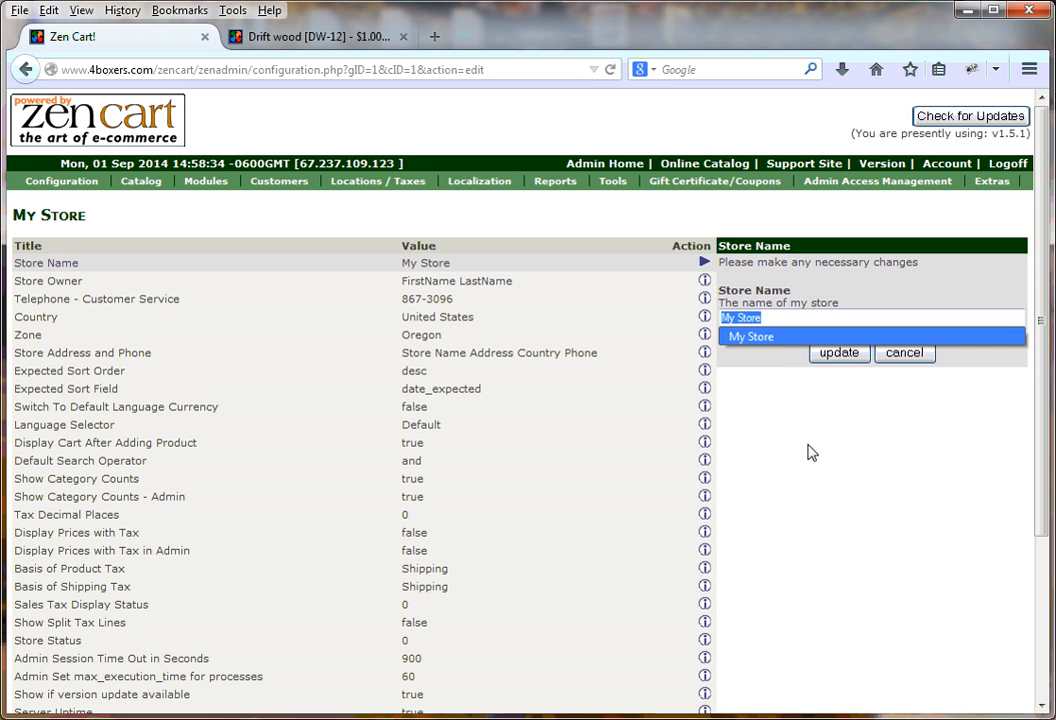
click(810, 494)
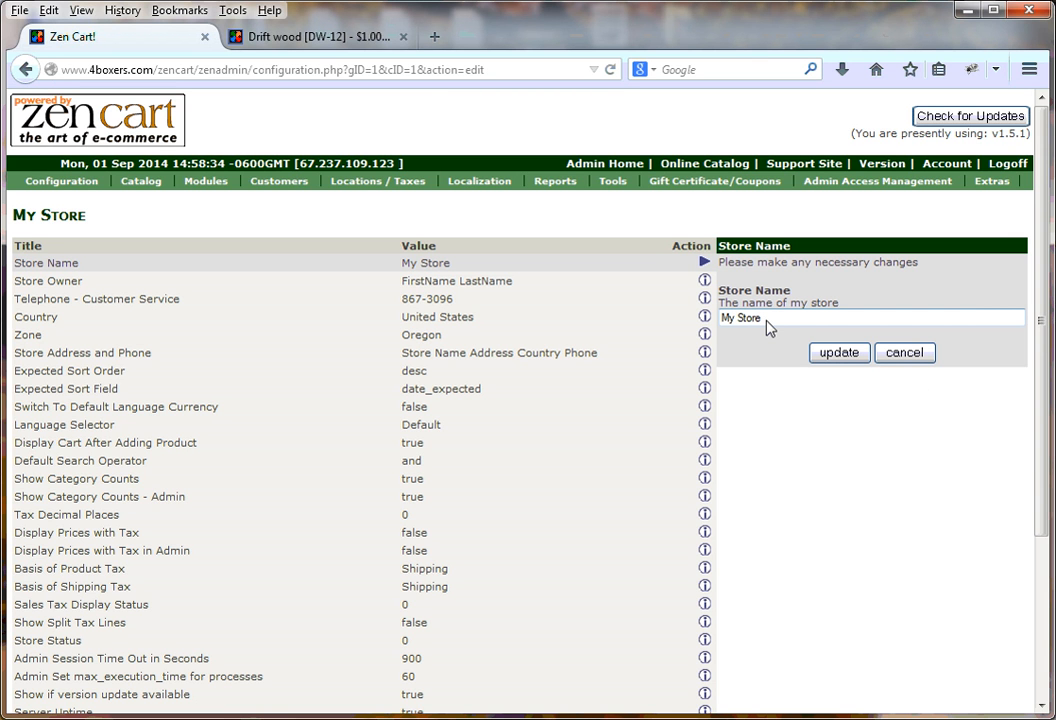
click(843, 355)
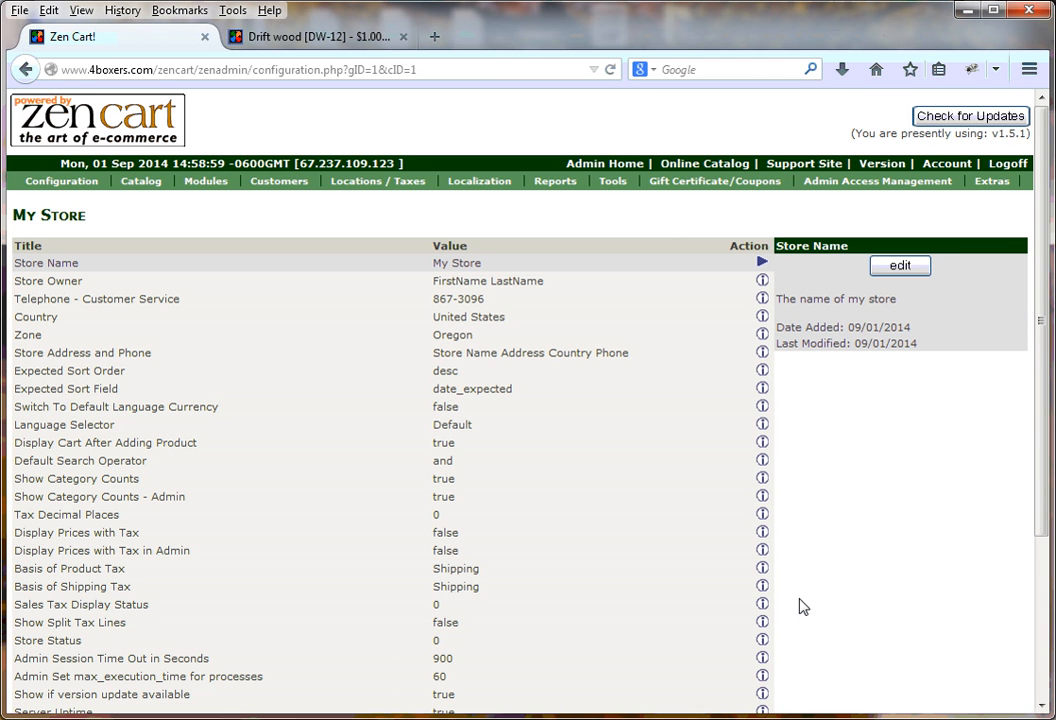
Replace the Store Owner placeholder with the owner's full name and save it
click(27, 290)
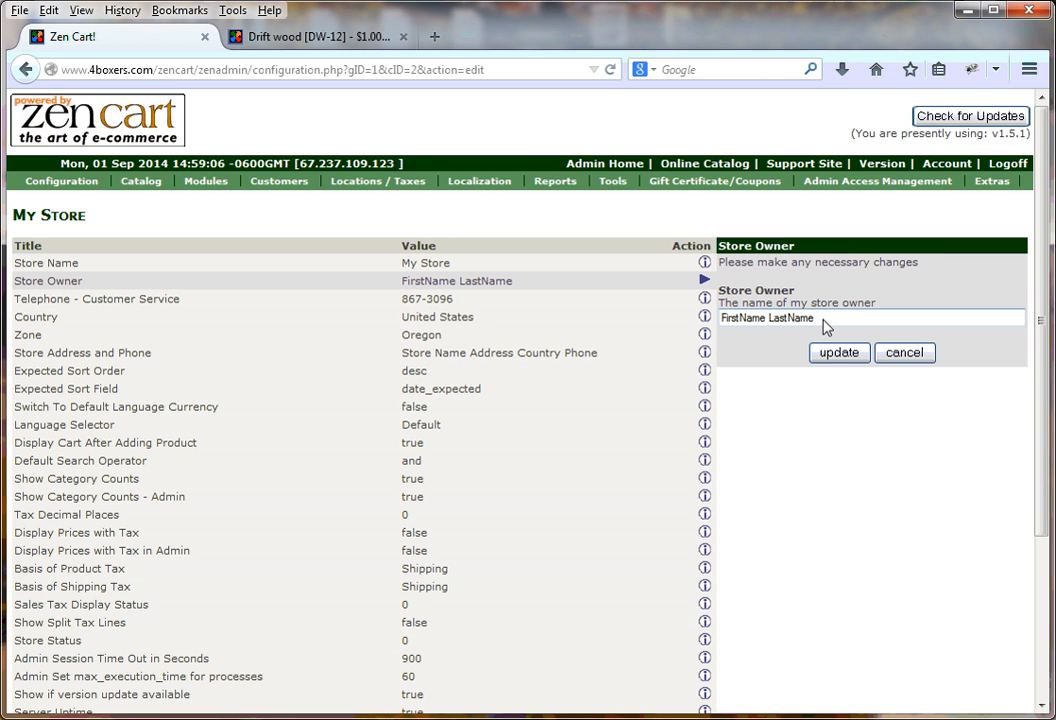
drag(824, 322, 722, 320)
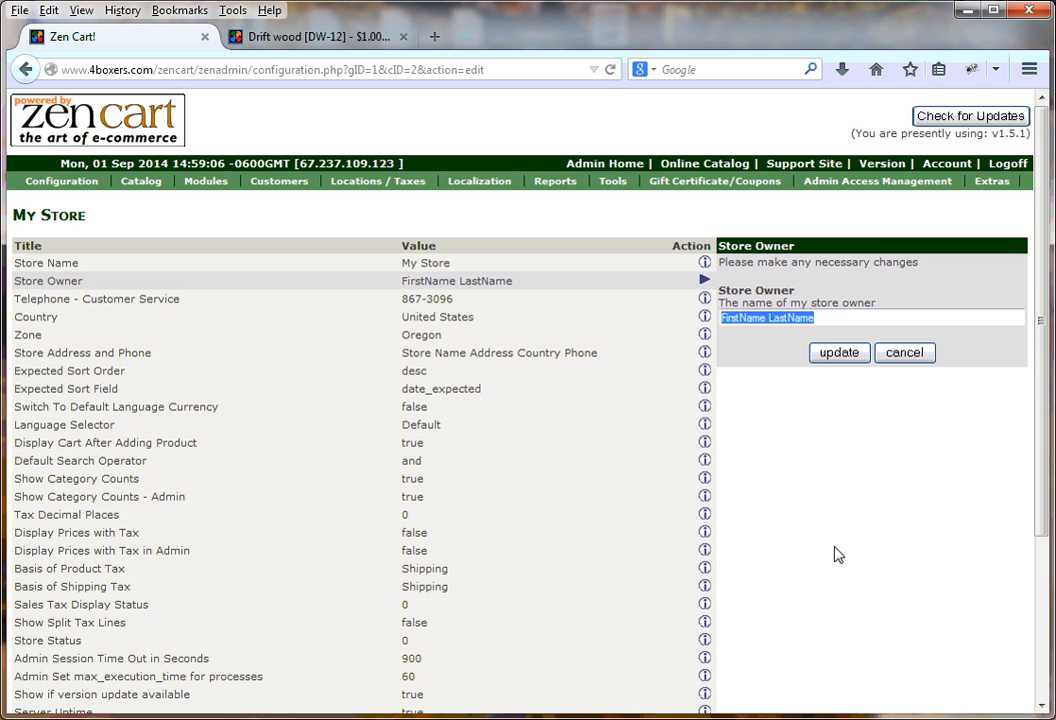
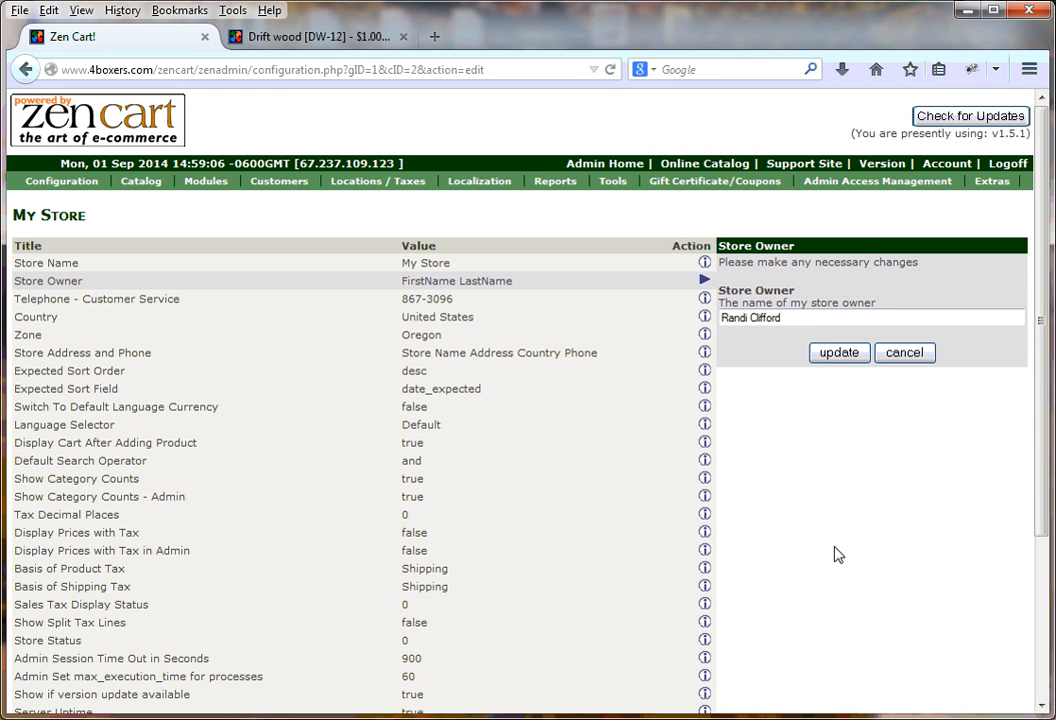
click(840, 355)
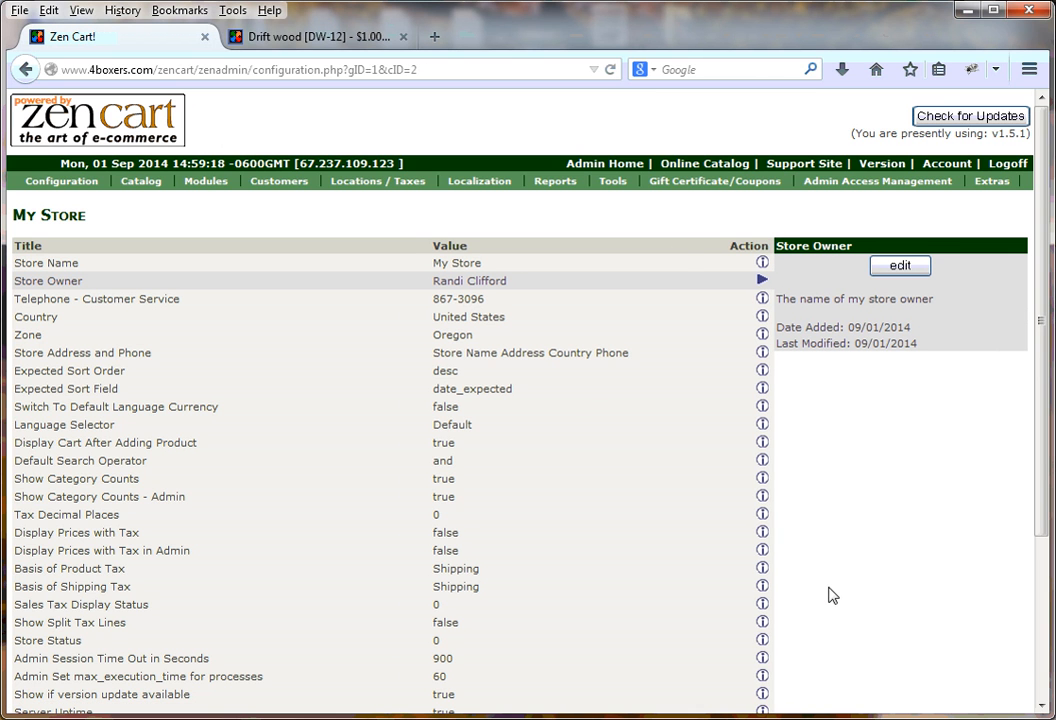
Replace the Telephone - Customer Service value with the new phone number and save it
click(62, 303)
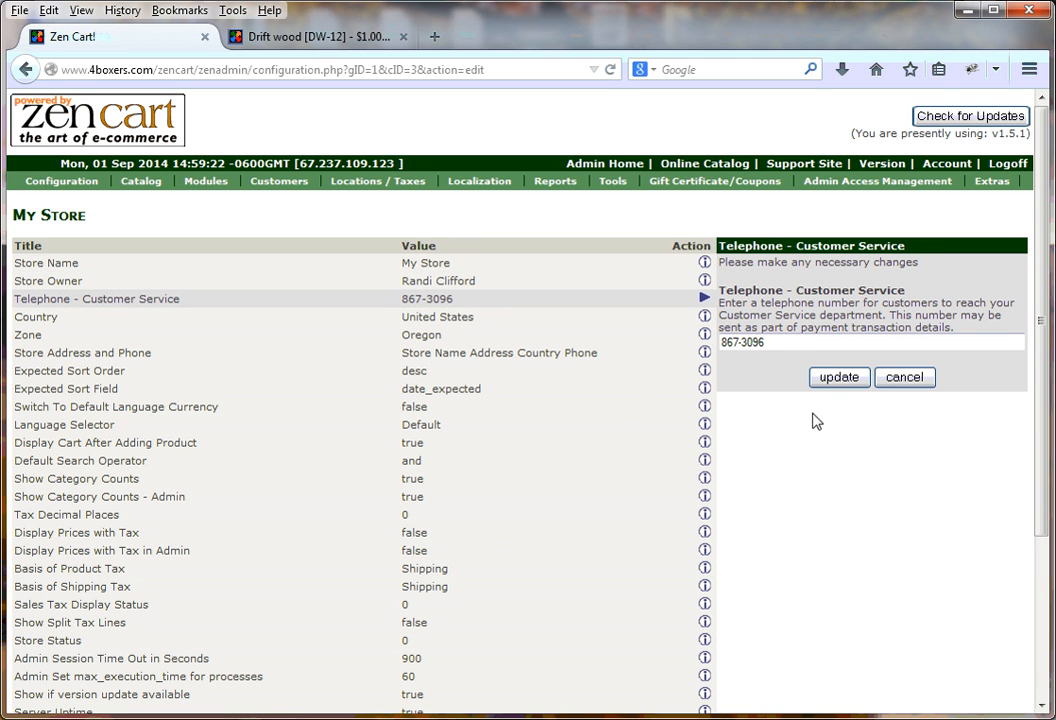
drag(772, 349, 730, 358)
text(867)
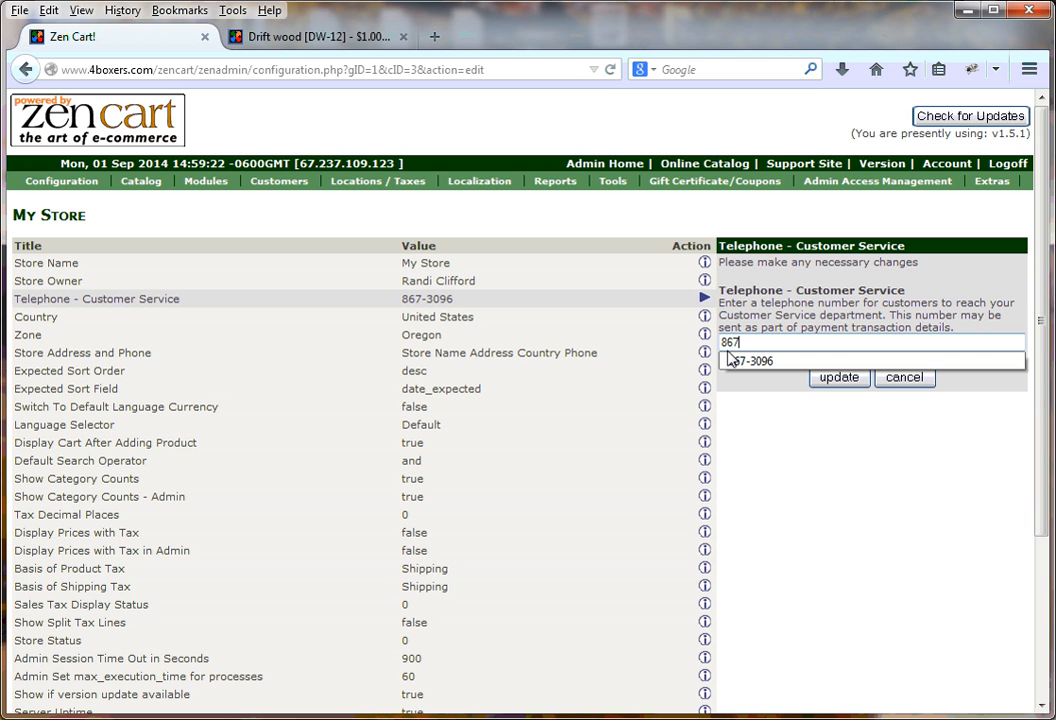
text(-5309)
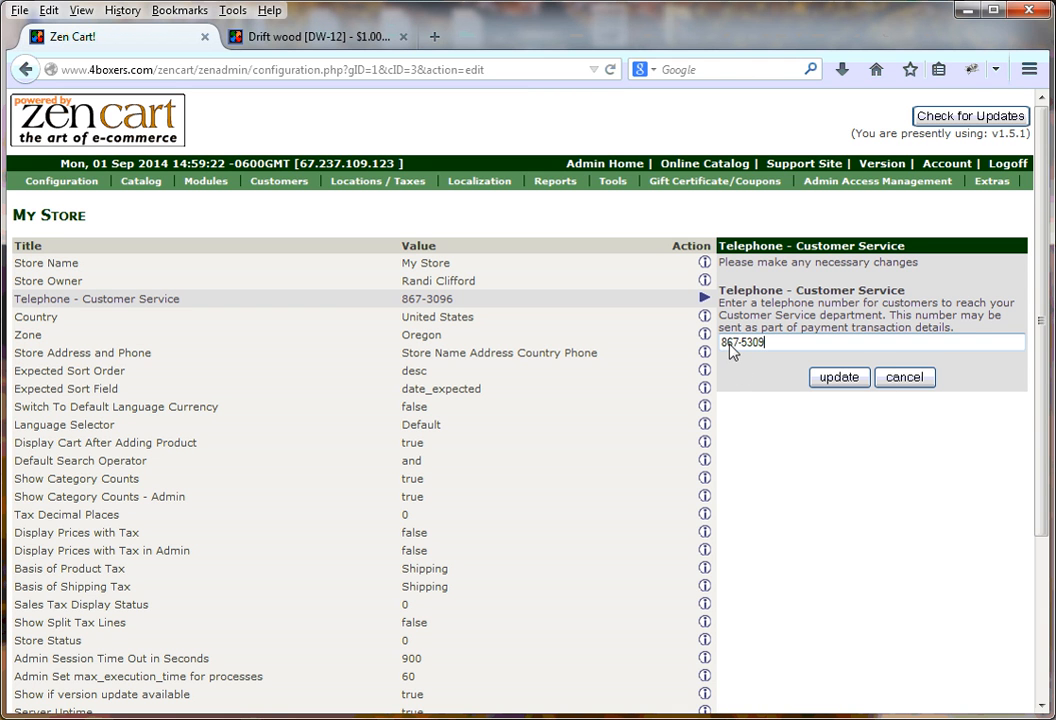
click(842, 378)
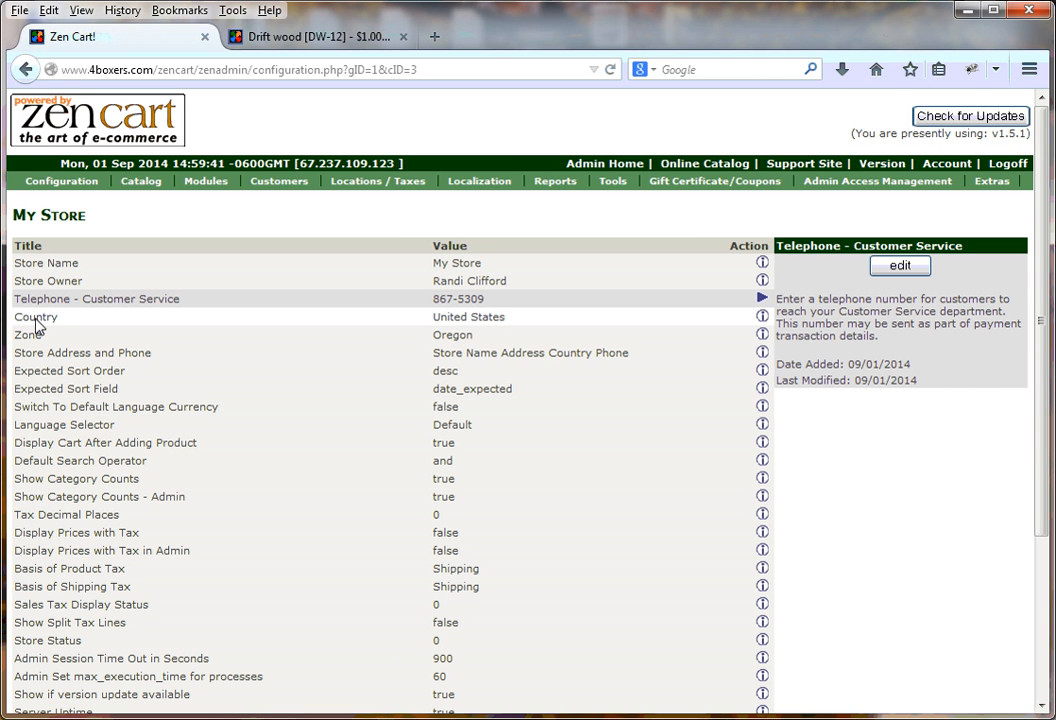
Review Country (United States) and the Zone list, keeping Oregon, then edit Store Address and Phone
click(35, 319)
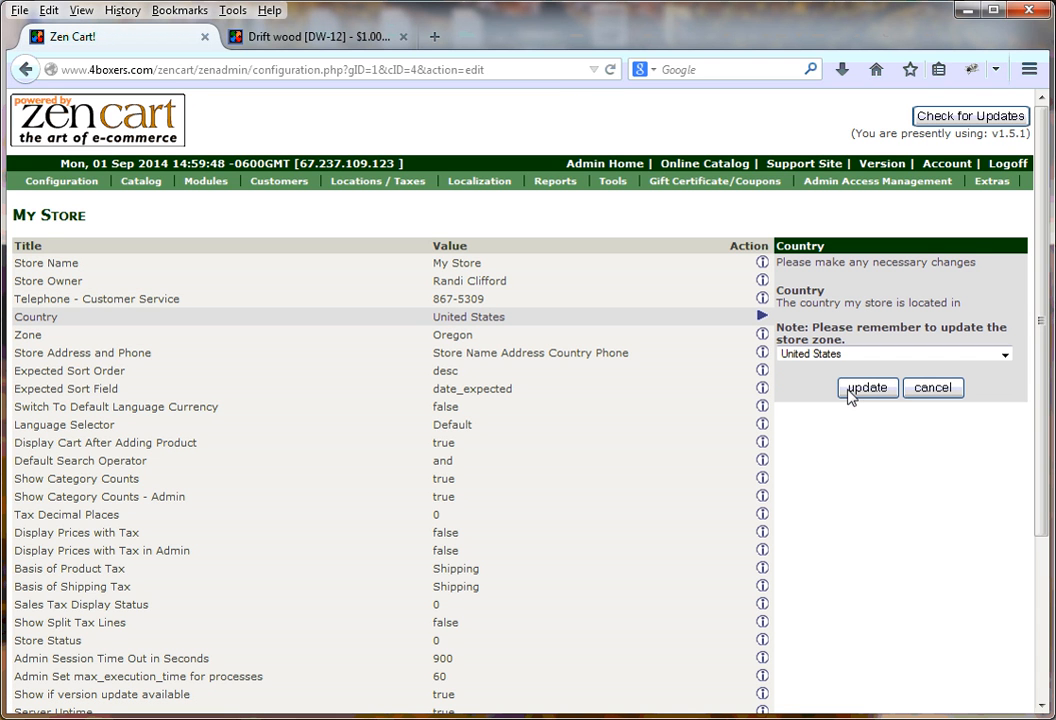
click(22, 339)
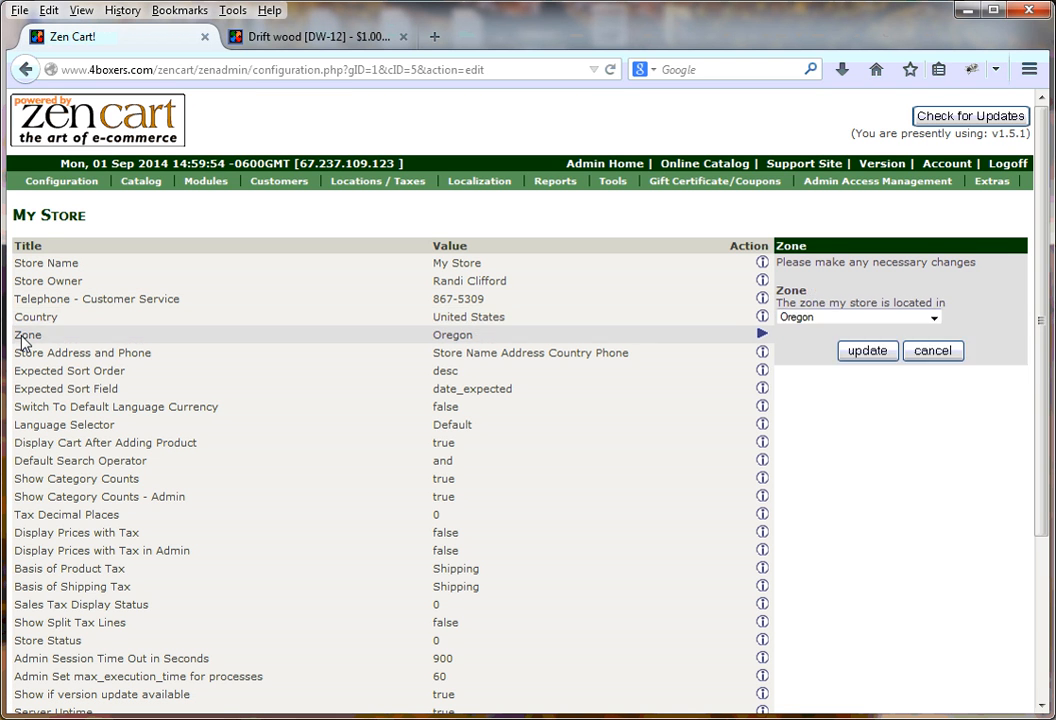
click(934, 318)
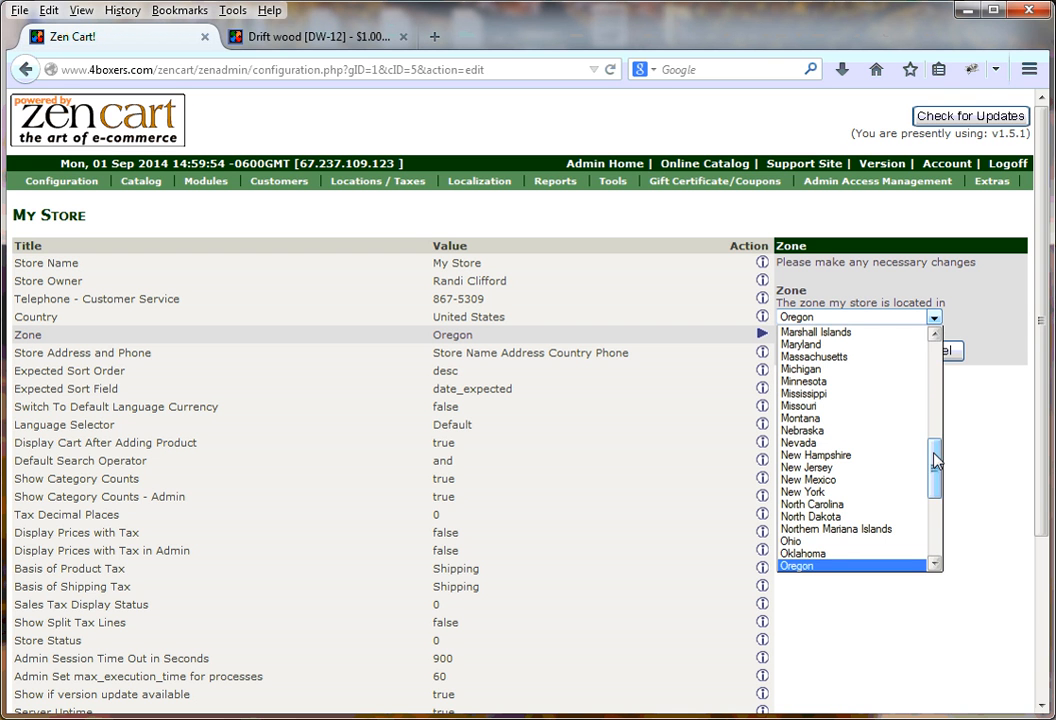
scroll(935, 335, up, 9)
scroll(938, 402, down, 3)
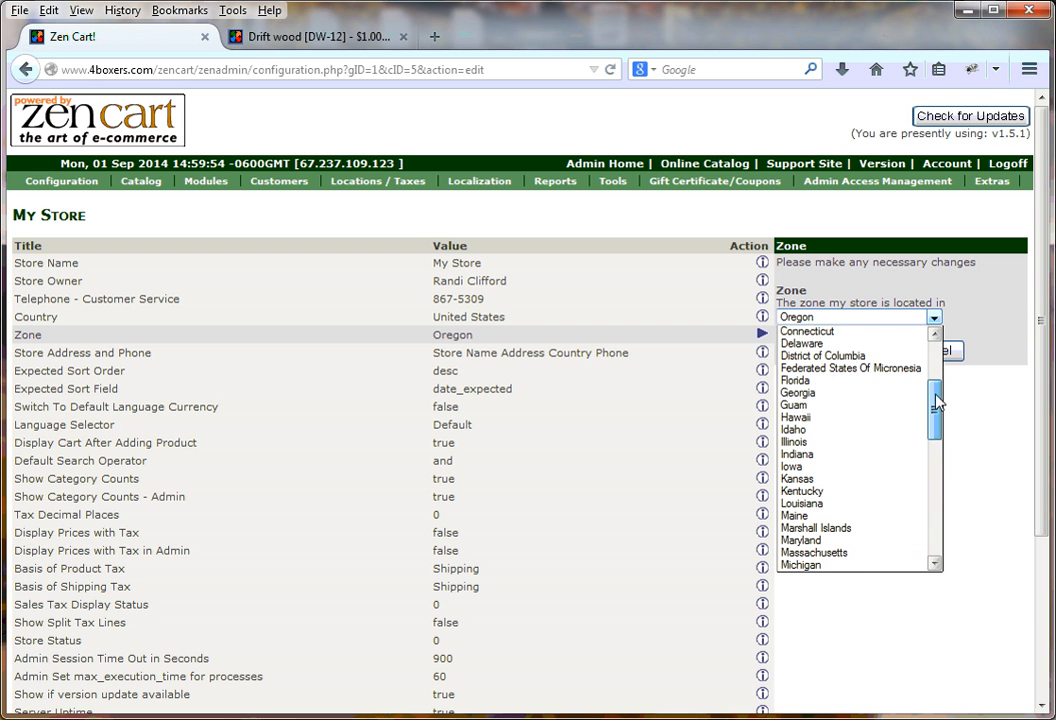
drag(936, 395, 939, 357)
click(991, 292)
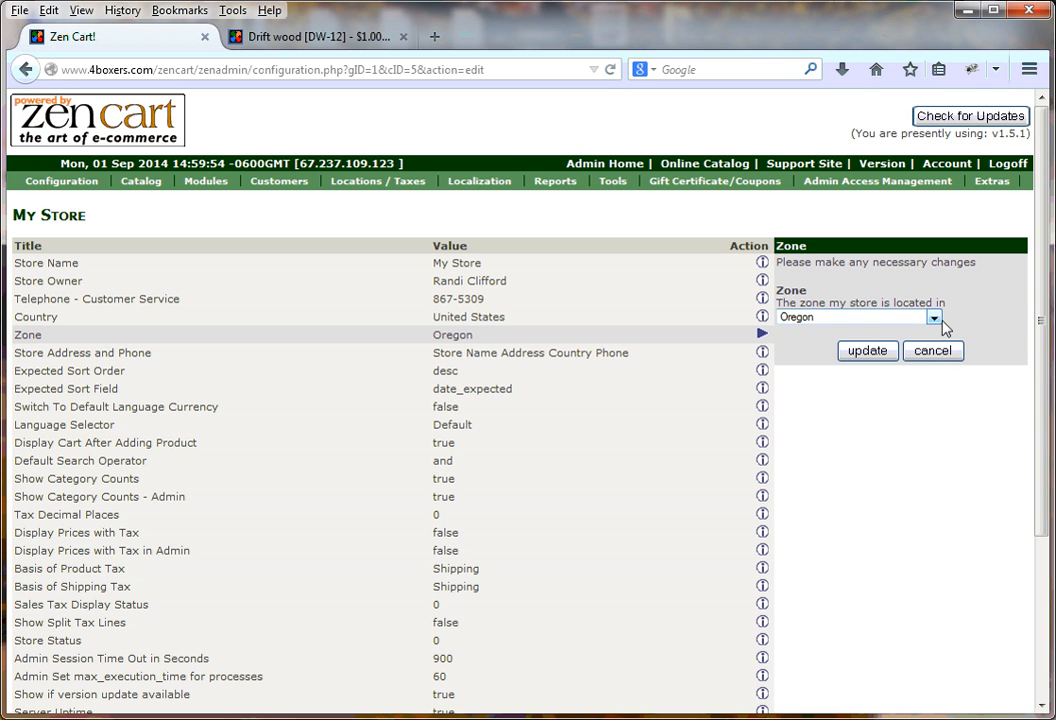
click(26, 360)
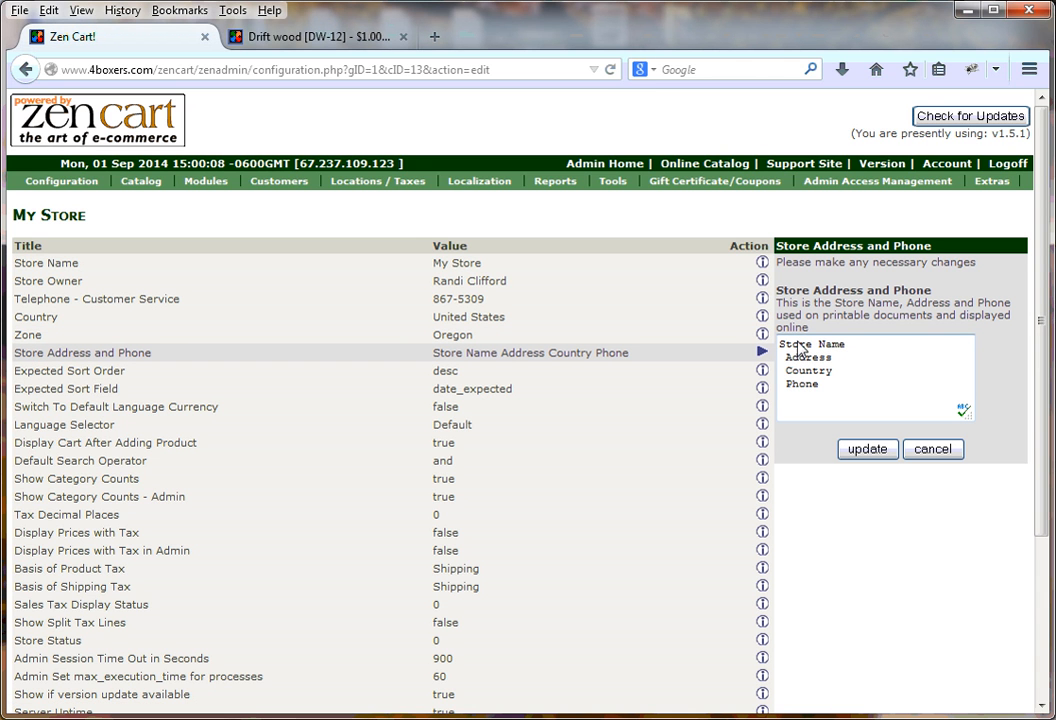
Look over the Store Address and Phone lines without changes, then edit Show Category Counts (true)
drag(780, 345, 845, 345)
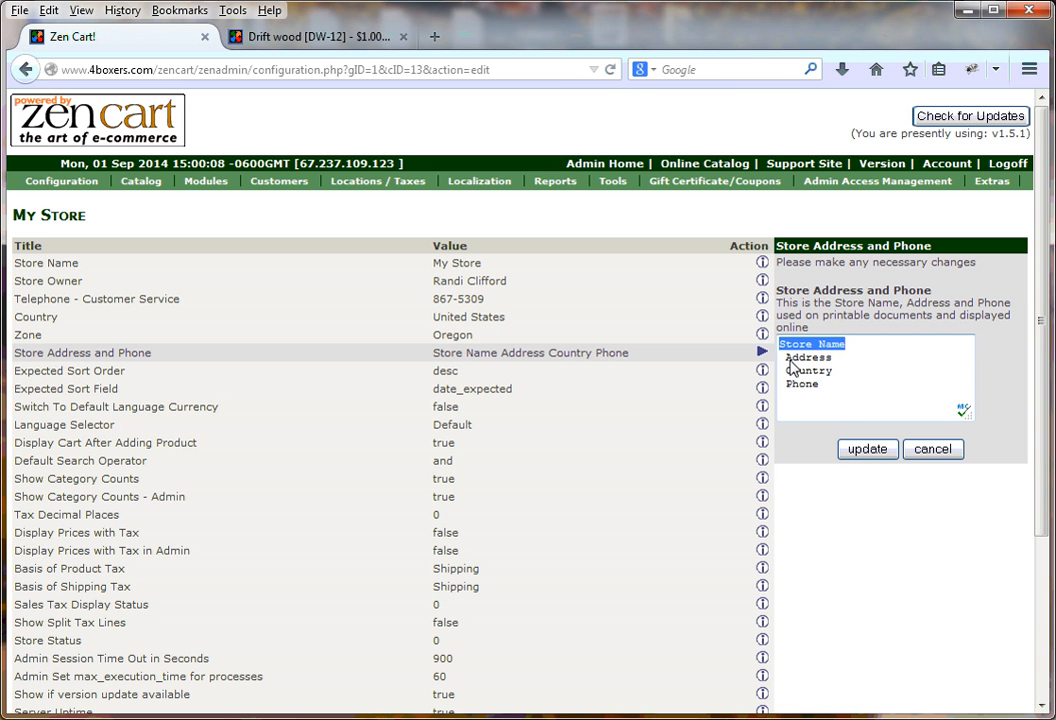
click(845, 372)
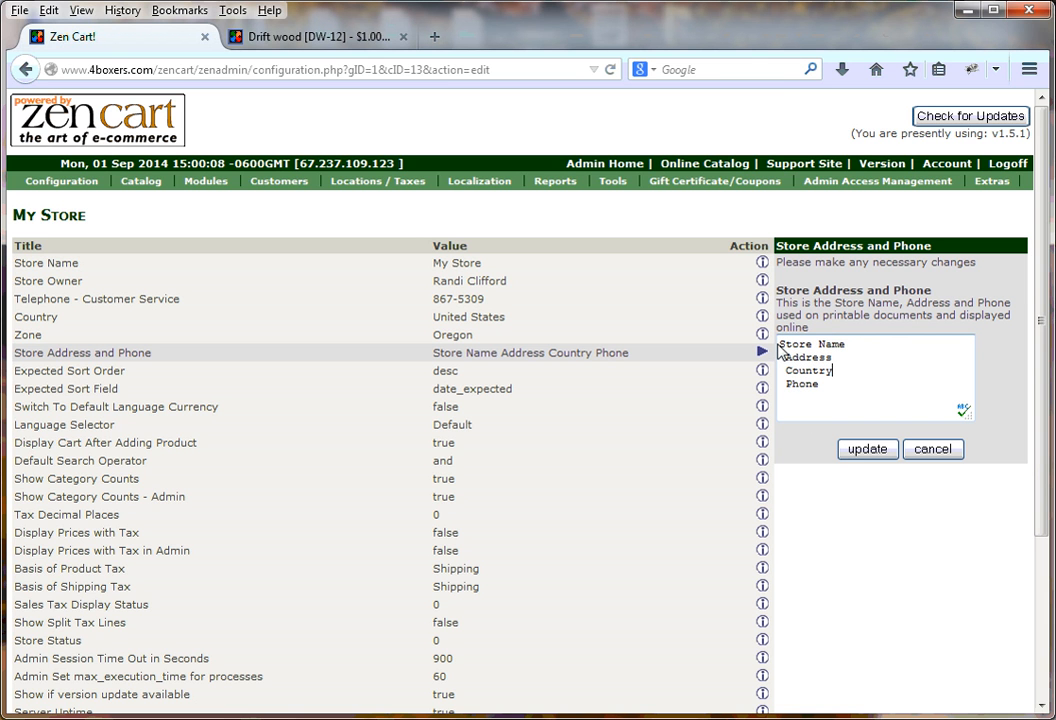
drag(781, 346, 846, 352)
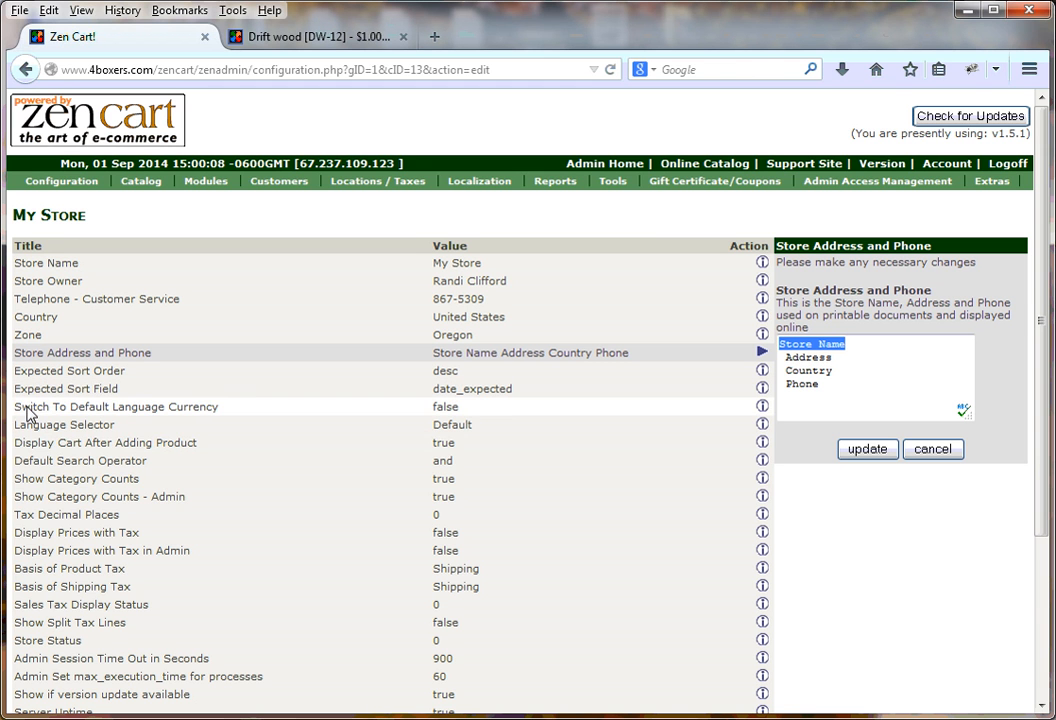
click(46, 487)
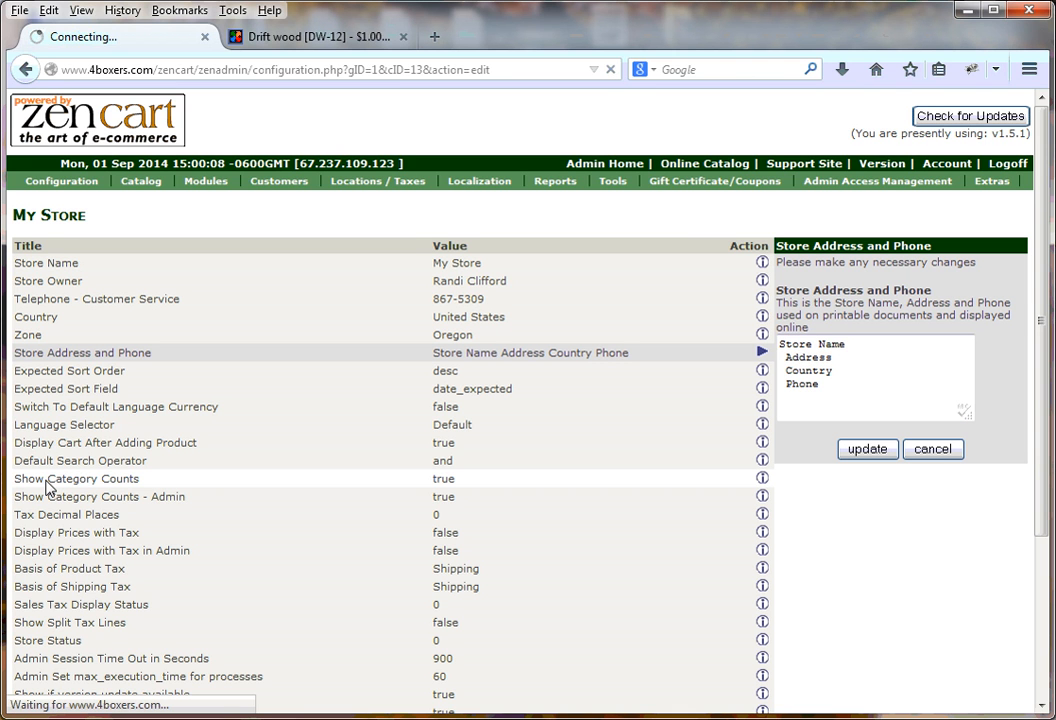
Switch to the storefront Drift wood page and open the Logs category from the sidebar
click(344, 46)
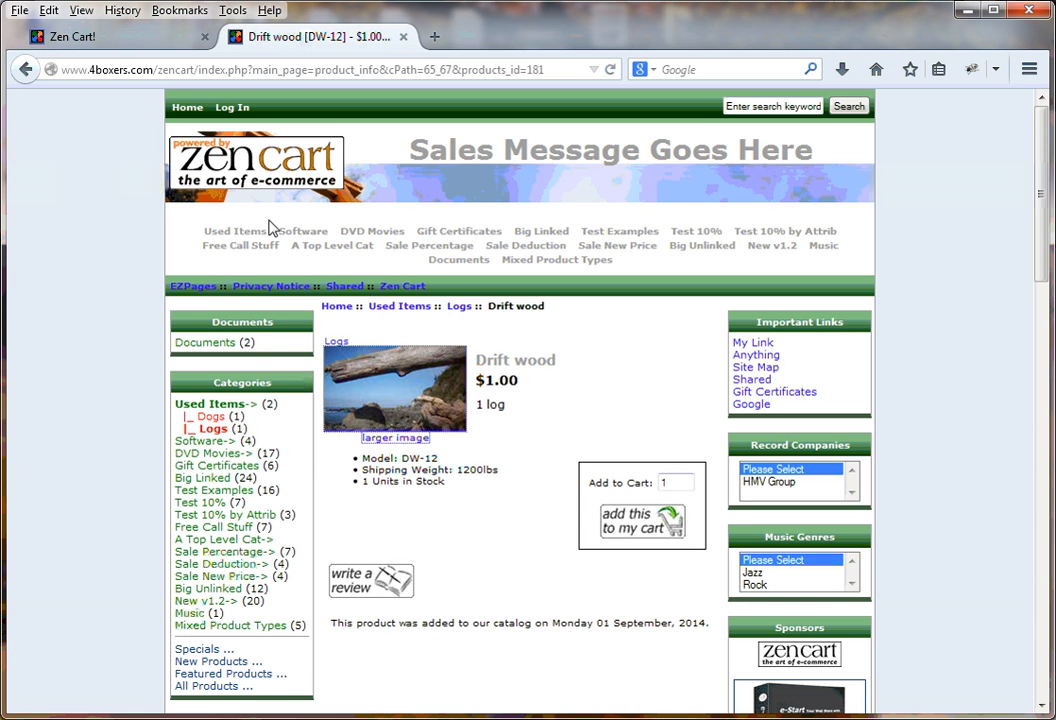
click(211, 428)
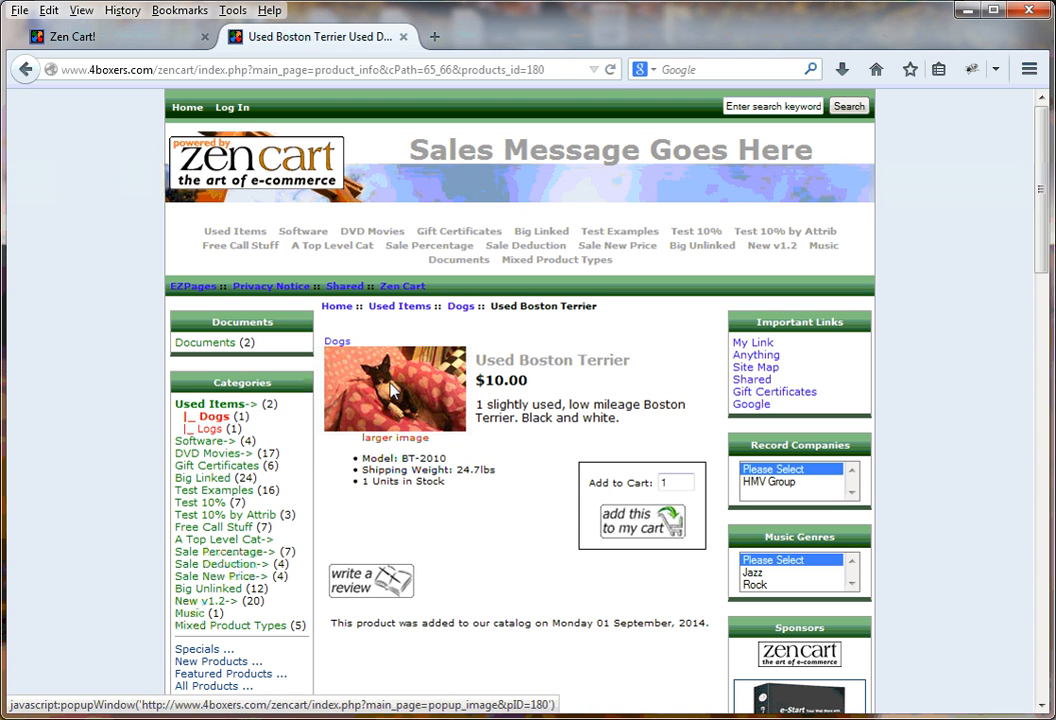
click(205, 430)
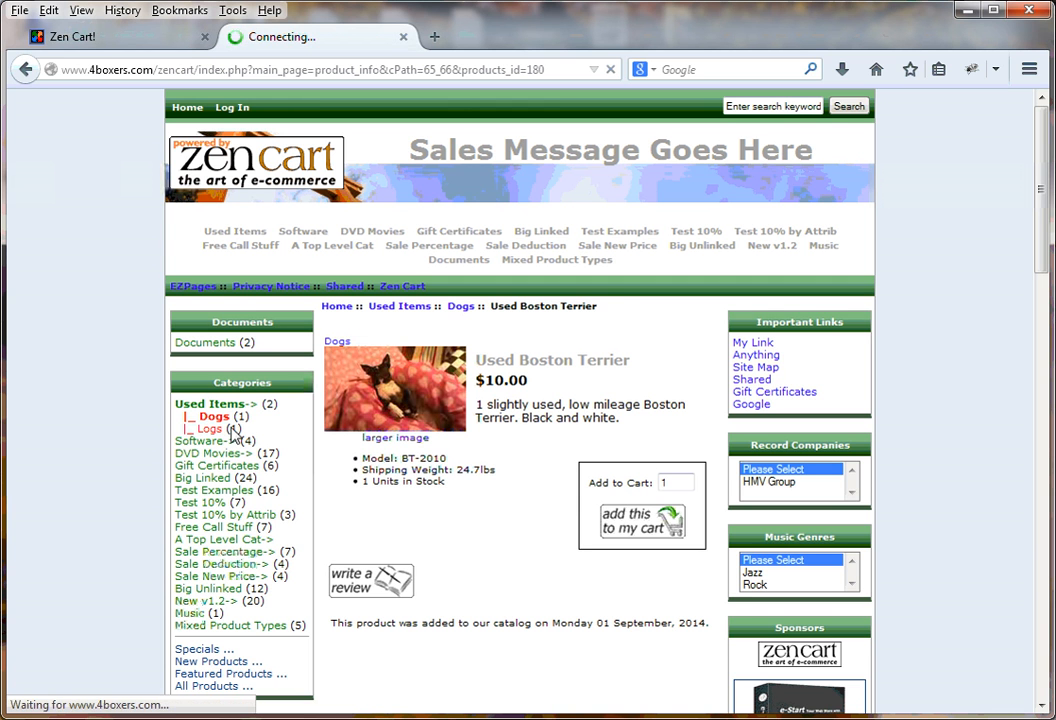
Set Show Category Counts to false in the admin, then return to the storefront tab
click(98, 25)
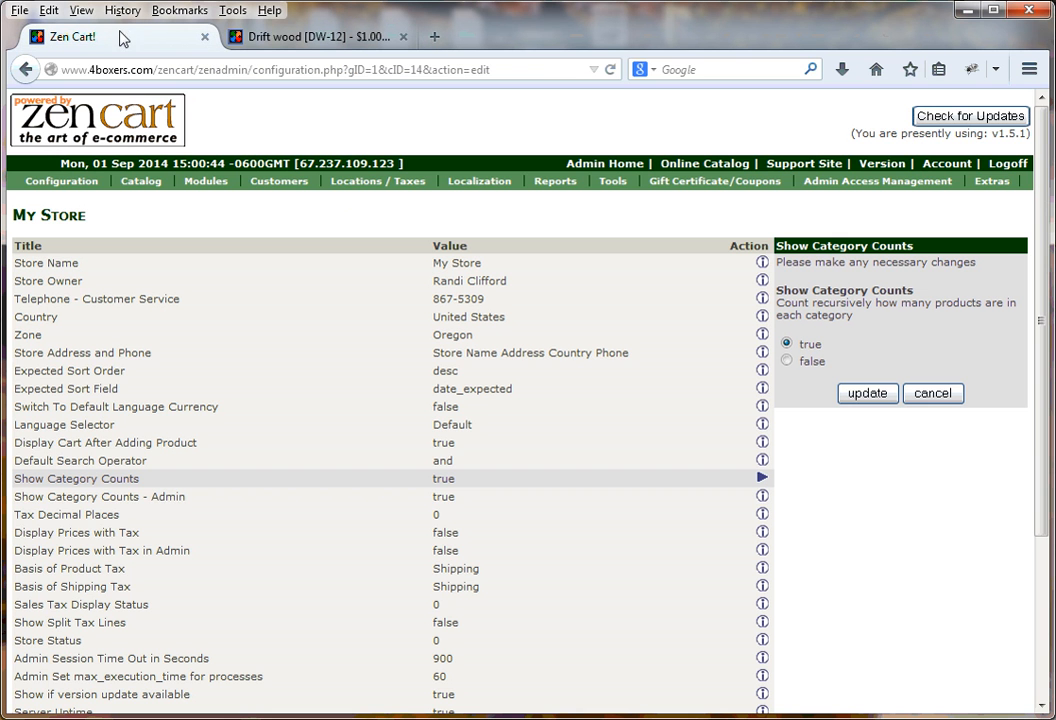
click(52, 487)
click(788, 359)
click(867, 395)
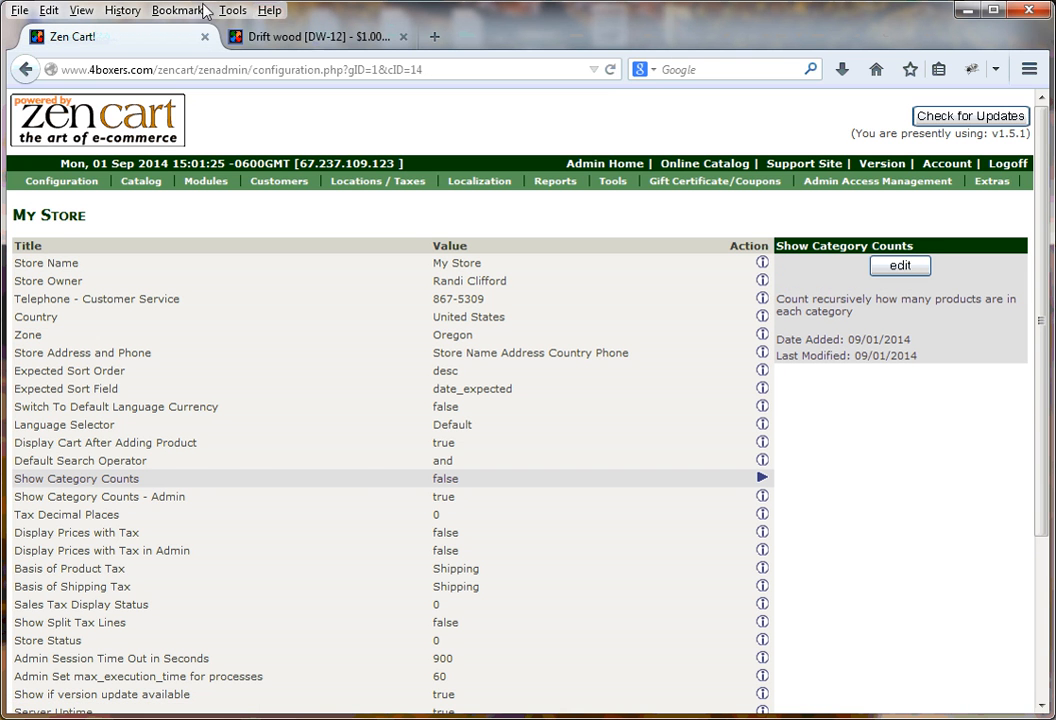
click(230, 40)
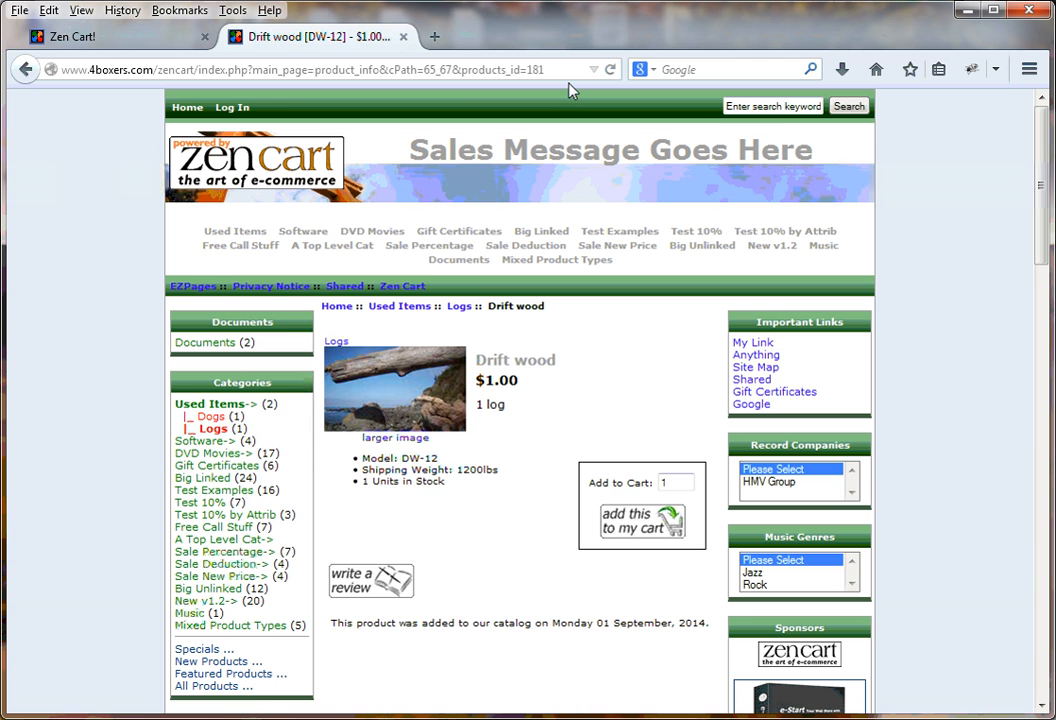
Reload the storefront to confirm category counts are gone, then switch to the Zen Cart admin tab
key(F5)
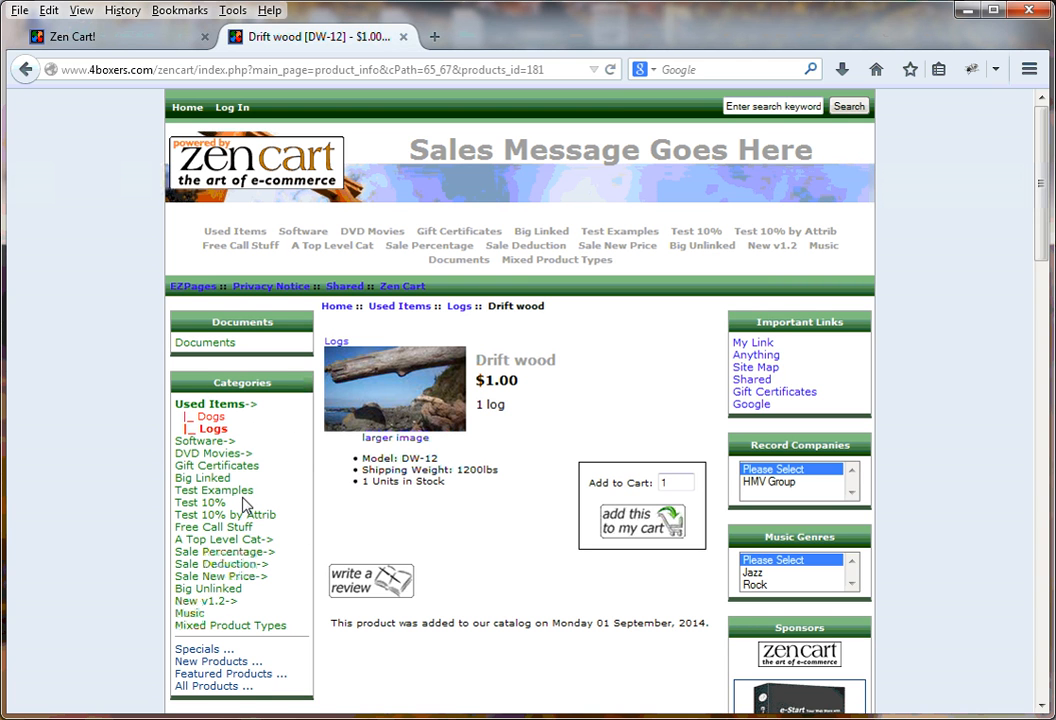
click(107, 38)
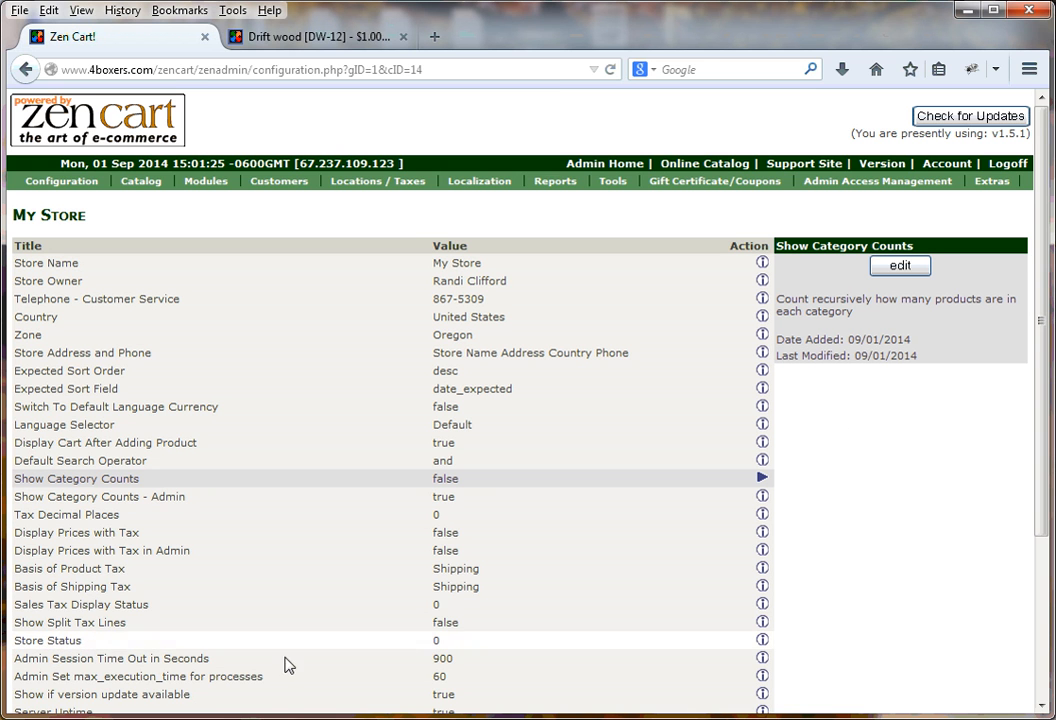
Edit Admin Session Time Out in Seconds, keeping 900 among the 900, 600 and 300 choices
click(64, 660)
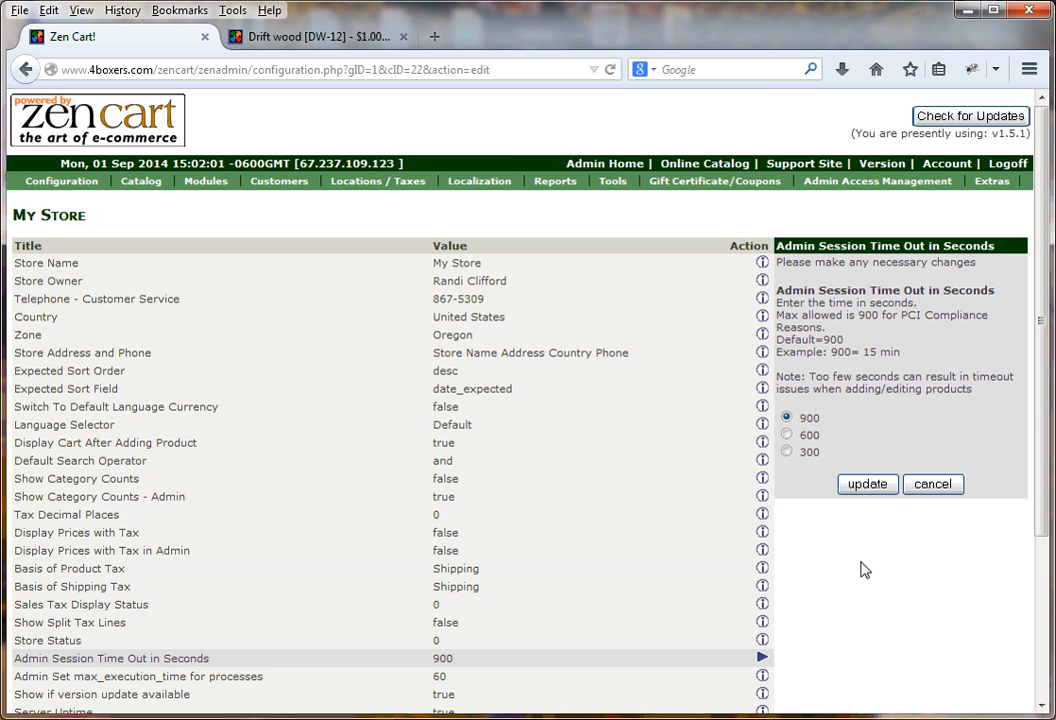
drag(1046, 459, 1046, 520)
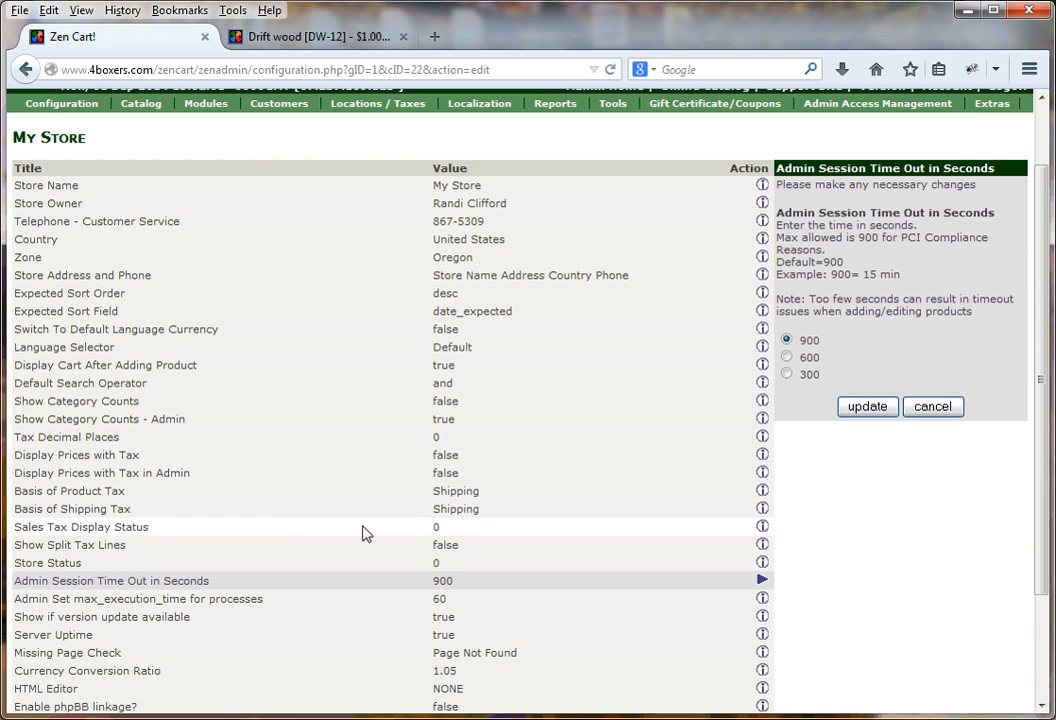
scroll(279, 539, down, 2)
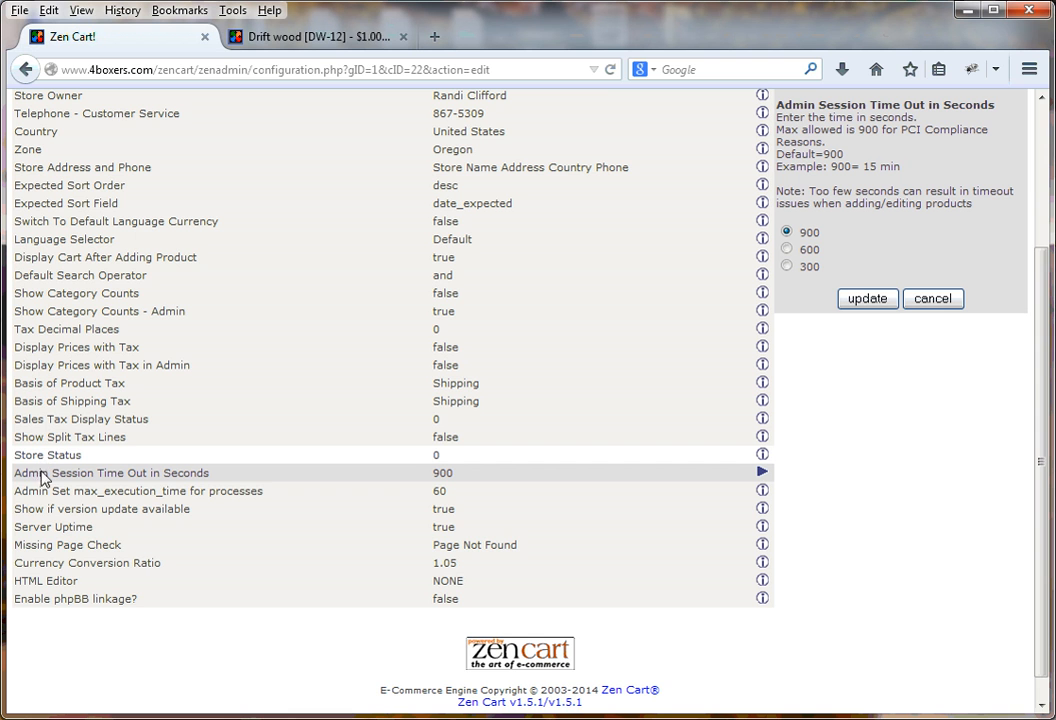
Check the HTML Editor choices (only Plain Text) unchanged, then go to the Alternative Navigation page
click(34, 586)
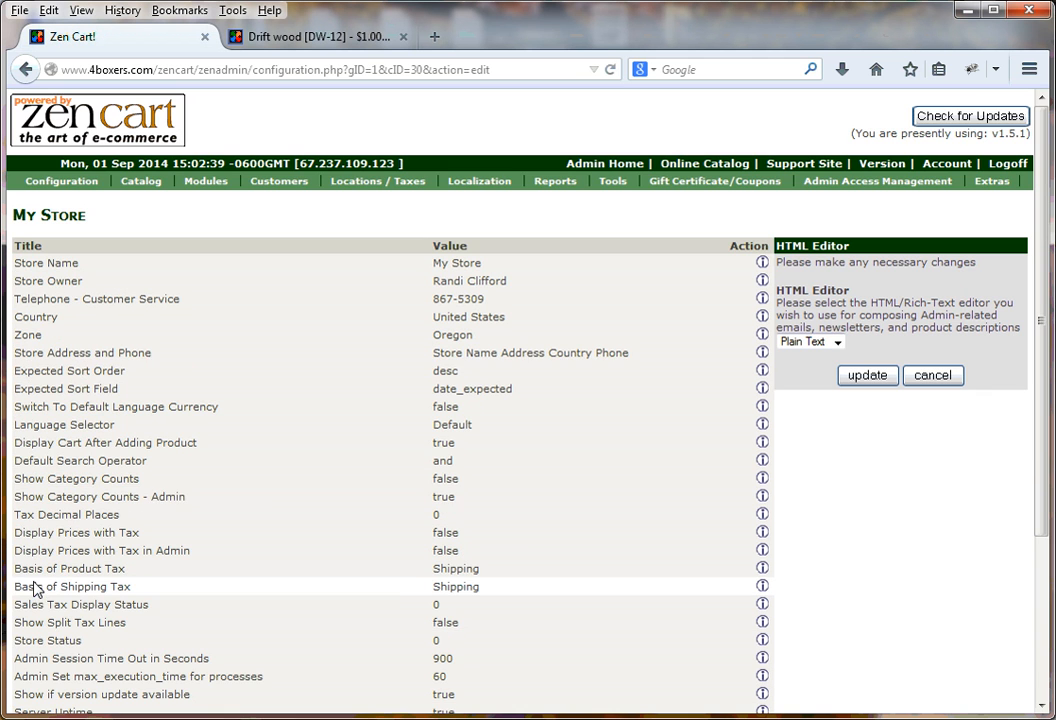
click(838, 343)
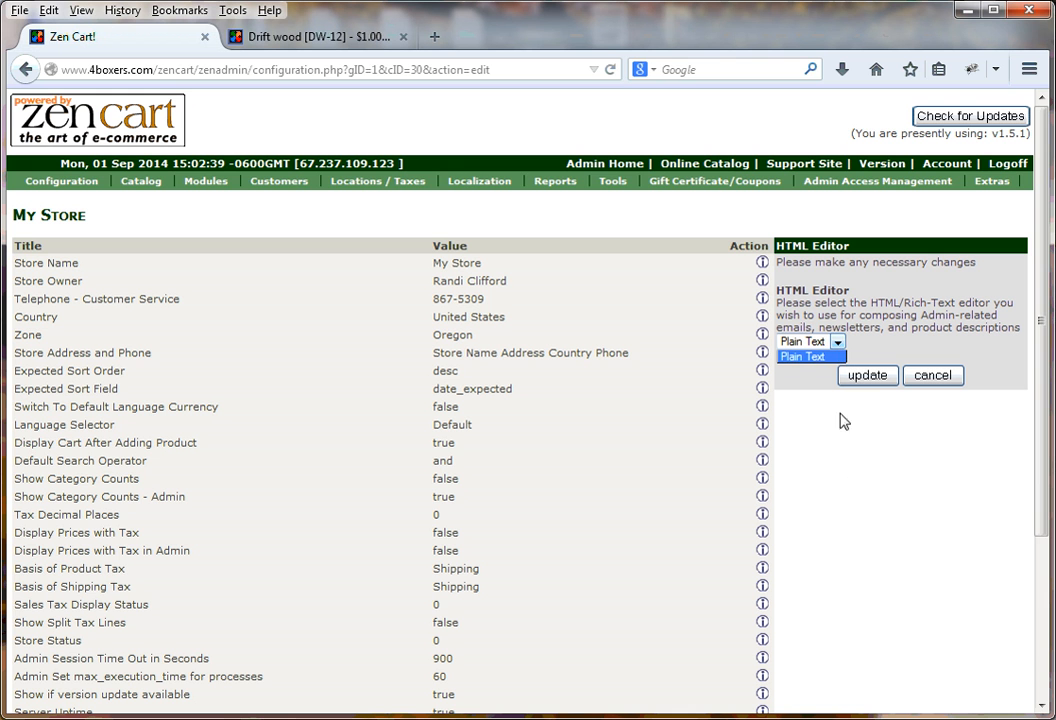
click(855, 504)
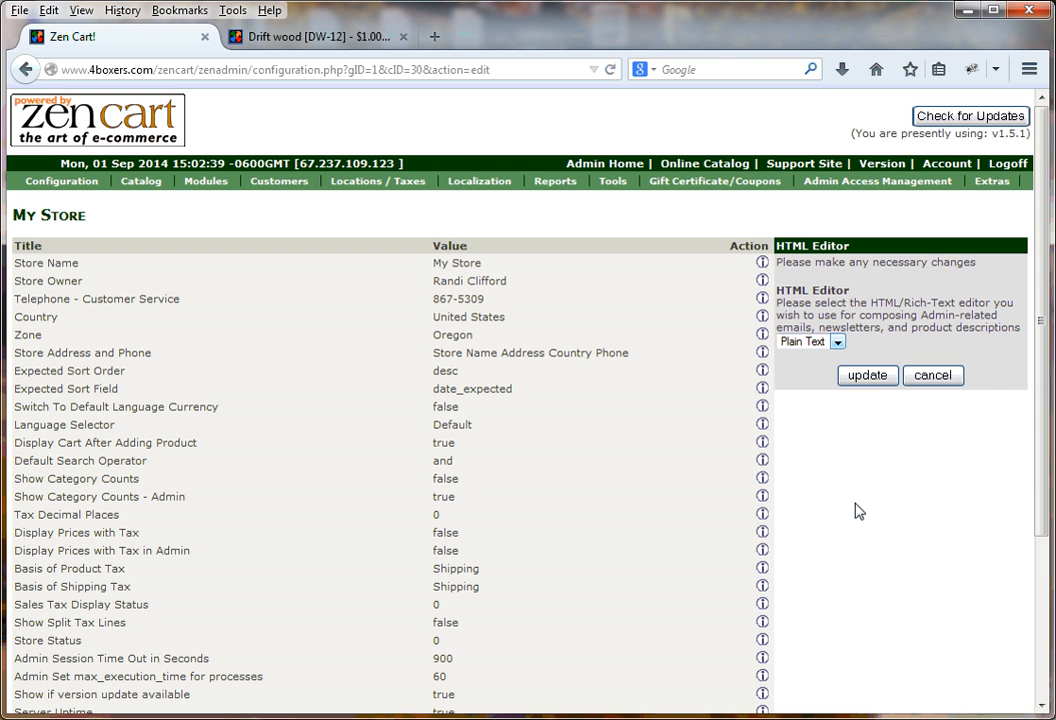
drag(1042, 375, 1044, 455)
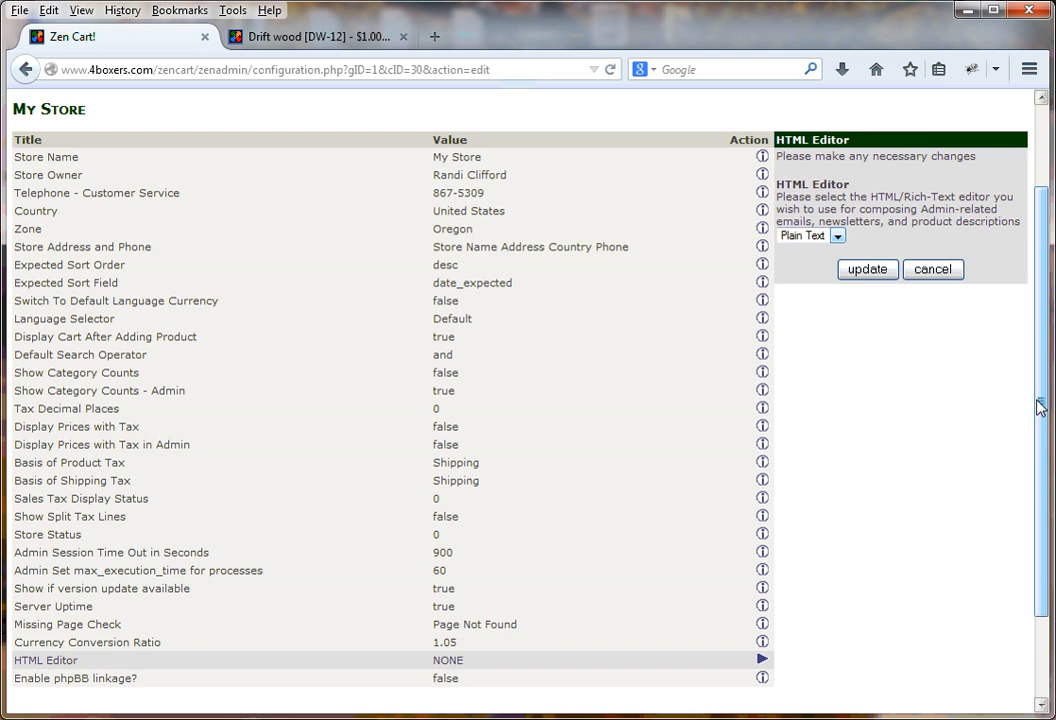
drag(1040, 407, 1037, 330)
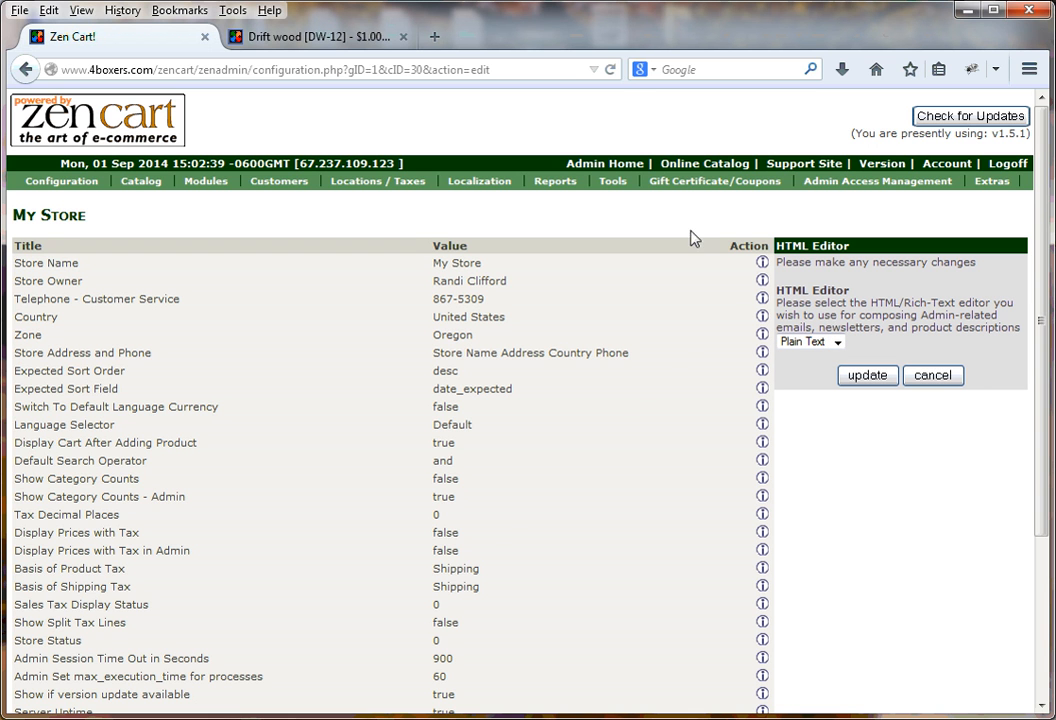
click(612, 185)
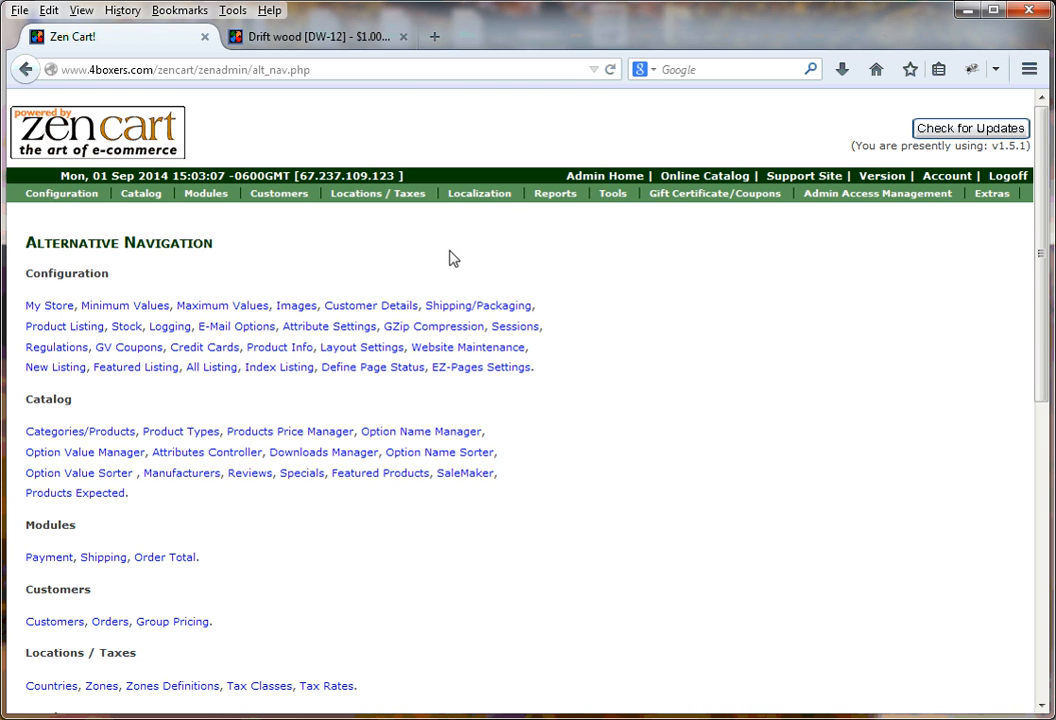
Open the Define Pages Editor for English from the Tools menu
mouse_move(616, 200)
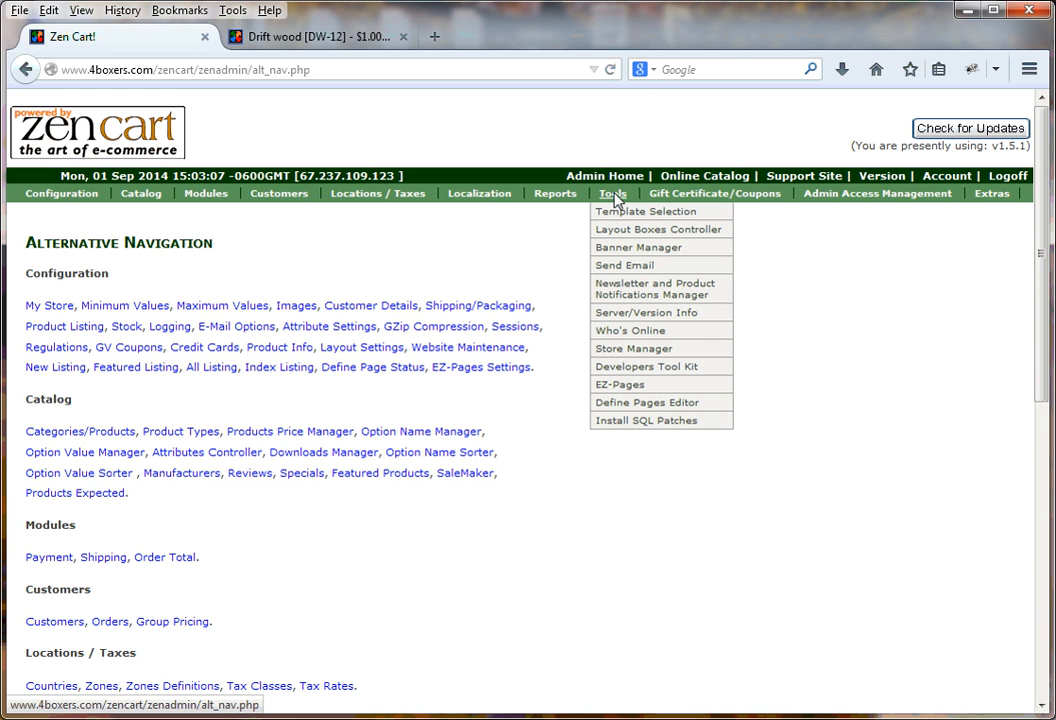
click(613, 196)
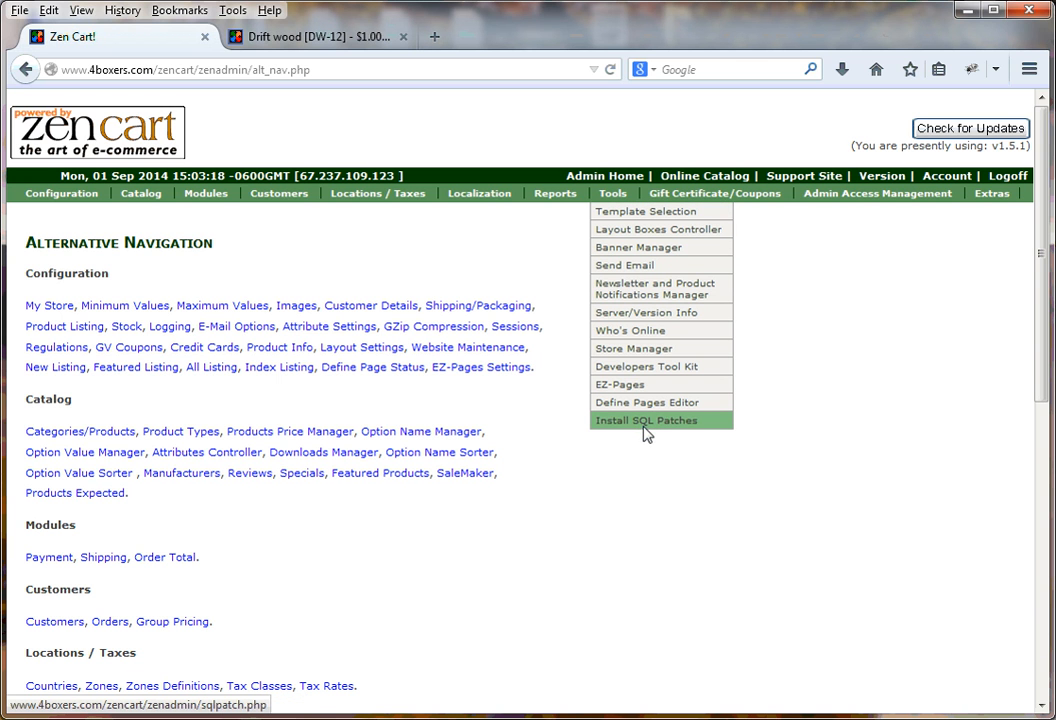
mouse_move(533, 203)
mouse_move(306, 203)
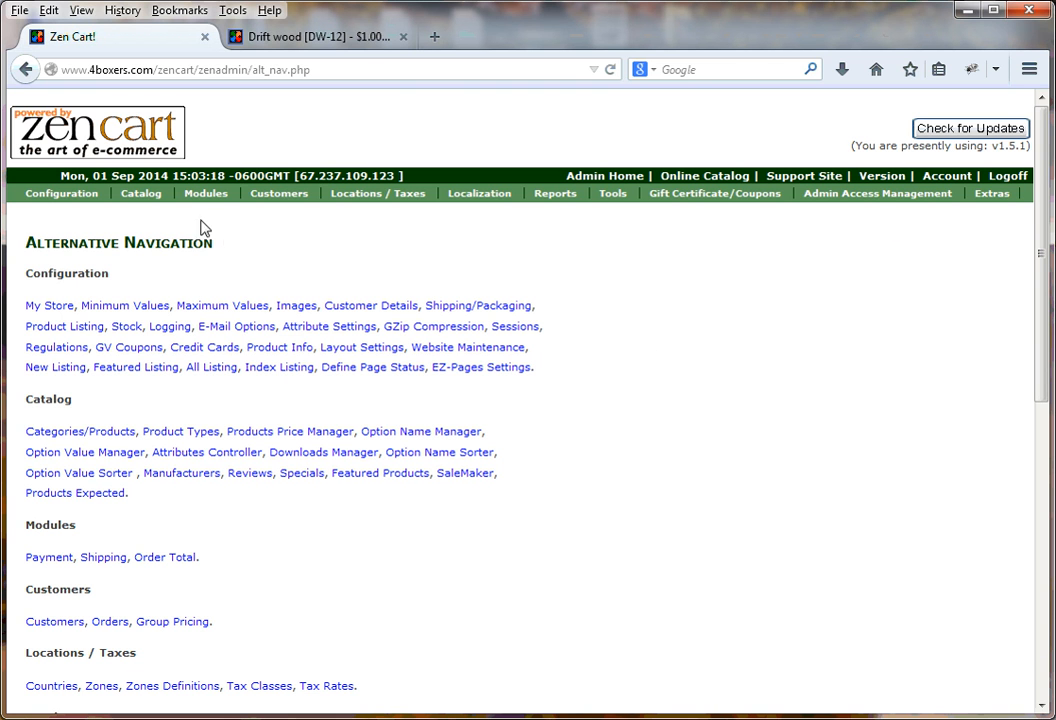
click(612, 197)
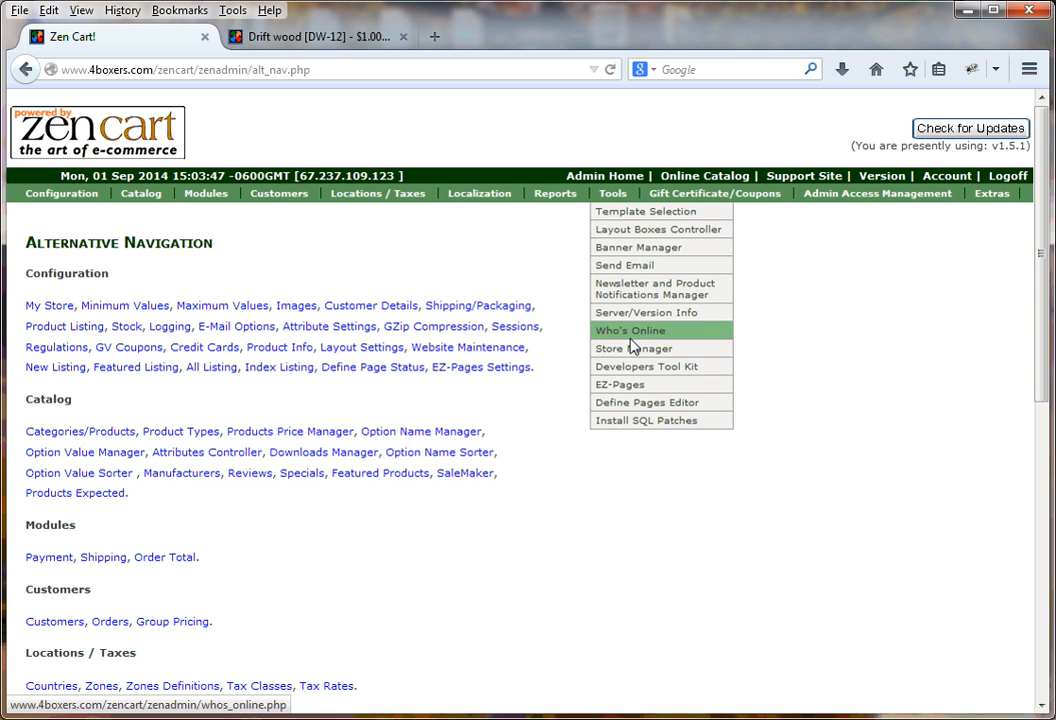
click(617, 405)
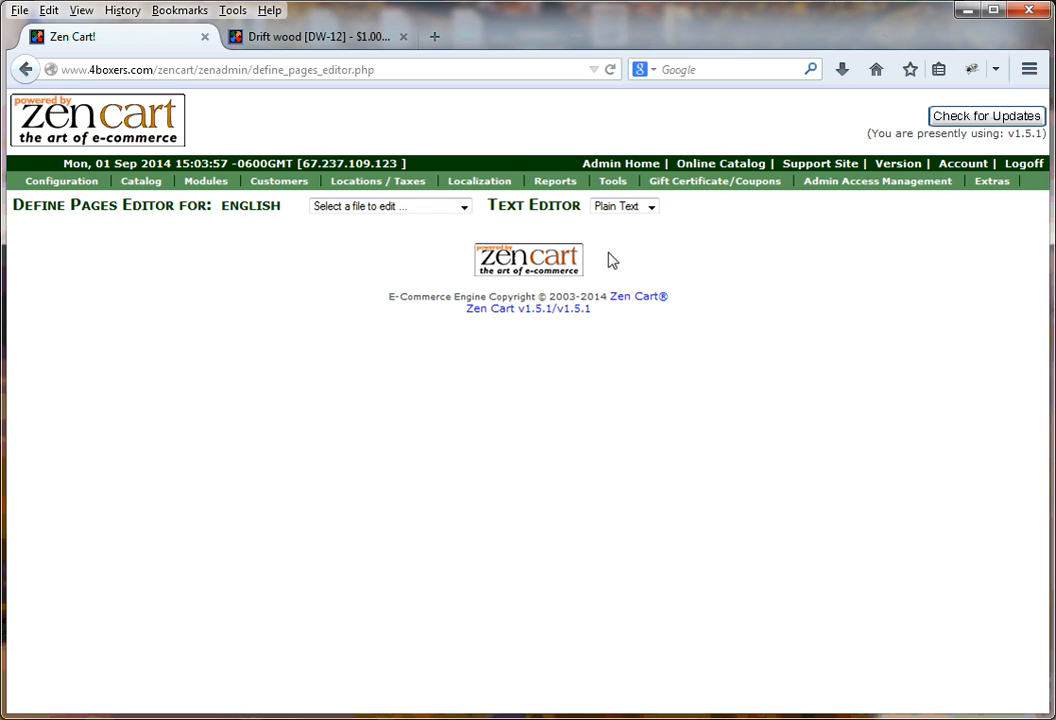
Keep Plain Text as the editor and load define_privacy.php for editing
click(651, 207)
click(628, 221)
click(463, 208)
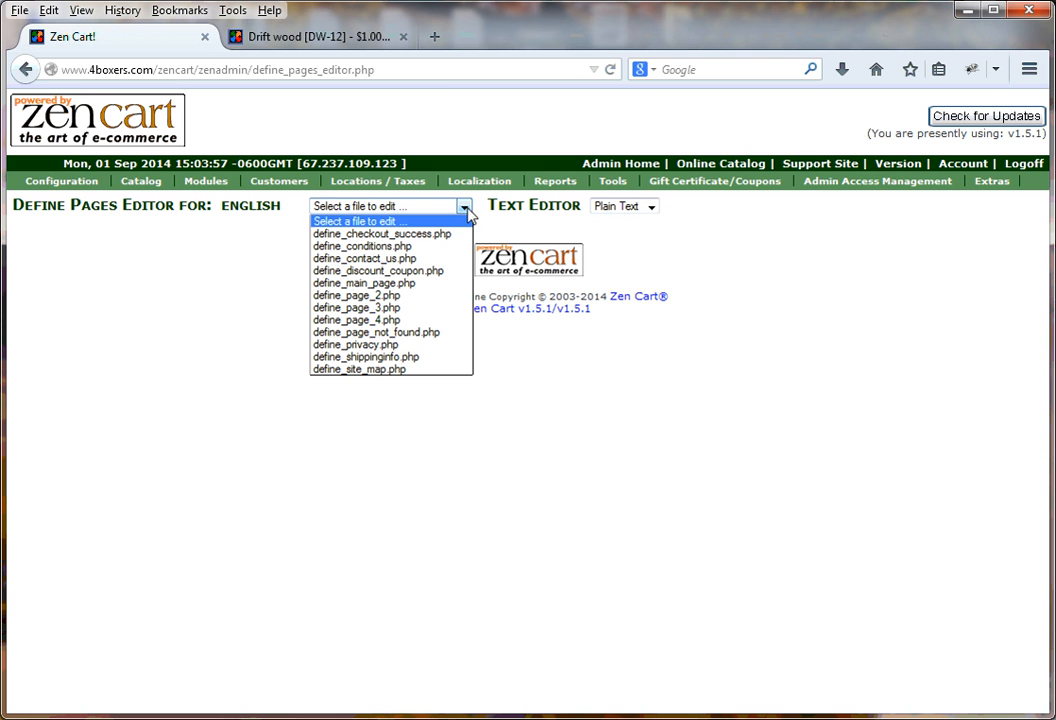
click(355, 345)
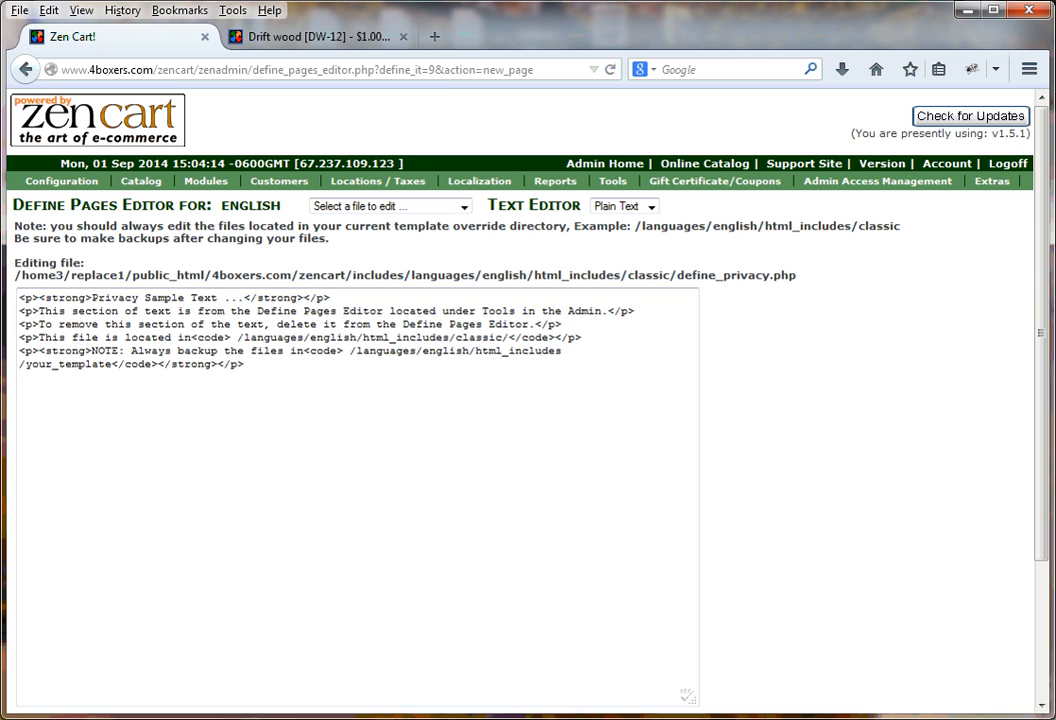
key(alt+Tab)
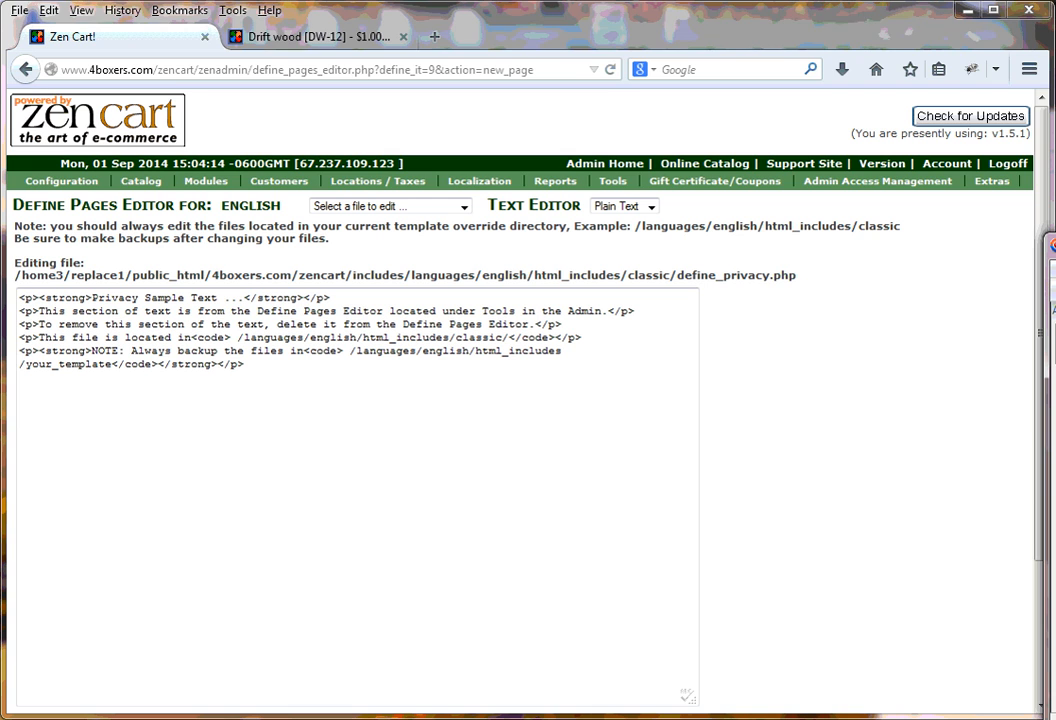